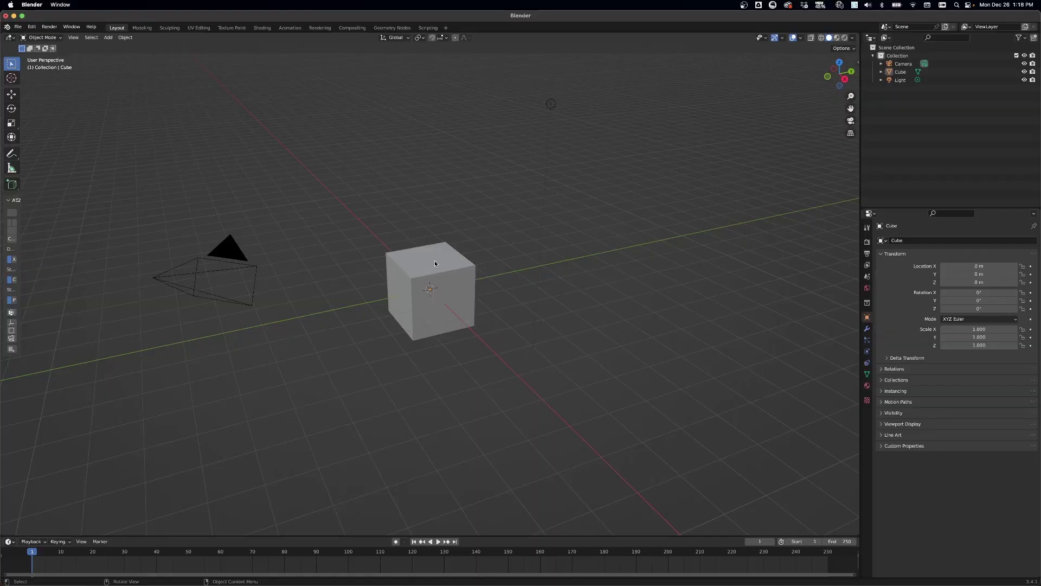
Switch to the Geometry Nodes workspace with the default cube selected and create a new geometry node tree for it.
{"action": "left_click", "coordinate": [435, 263]}
{"action": "left_click", "coordinate": [392, 27]}
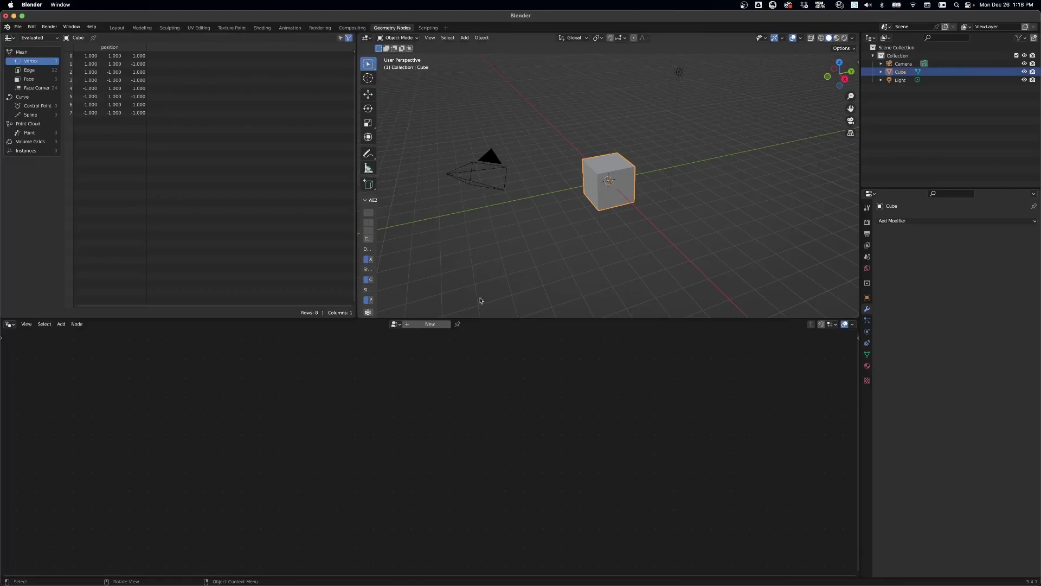
{"action": "left_click", "coordinate": [433, 326]}
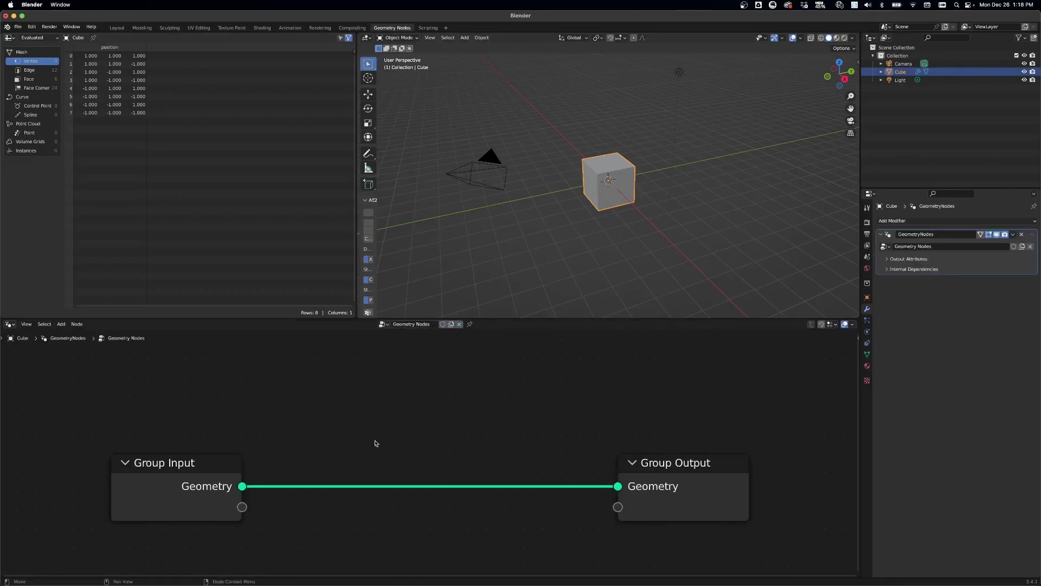
Delete the Group Input node from the node tree.
{"action": "middle_click_drag", "start_coordinate": [412, 478], "coordinate": [425, 439]}
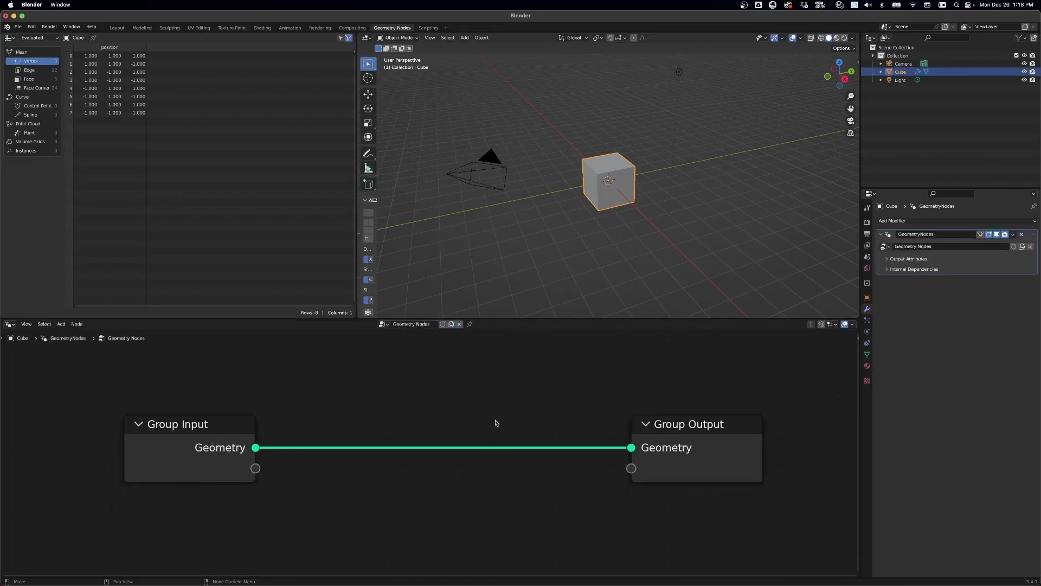
{"action": "left_click", "coordinate": [232, 455]}
{"action": "key", "text": "x"}
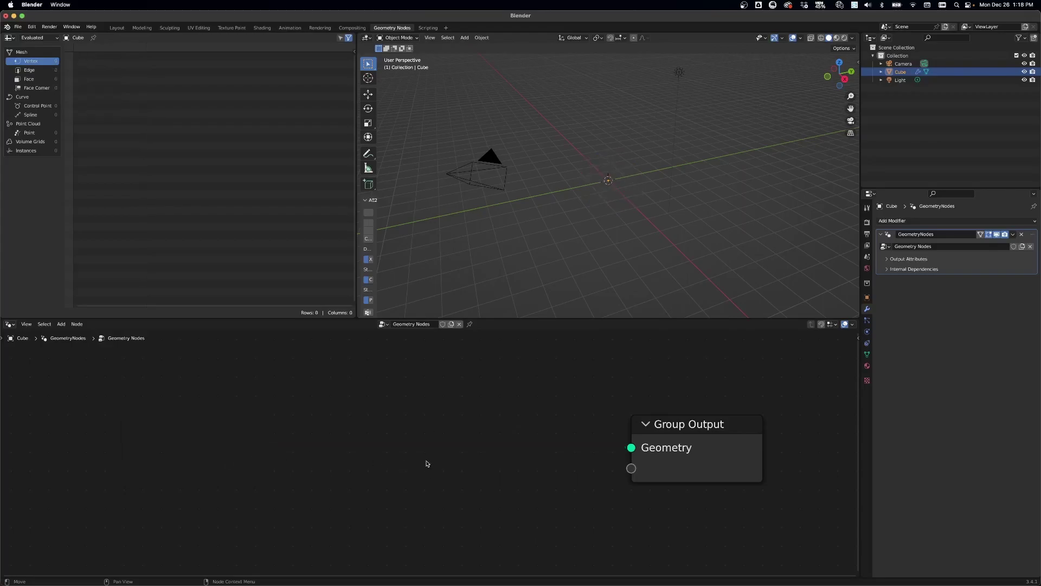
Add a Grid node, connect its Mesh output to the Group Output's Geometry input, and leave space between the two nodes.
{"action": "key", "text": "shift+a"}
{"action": "mouse_move", "coordinate": [425, 466]}
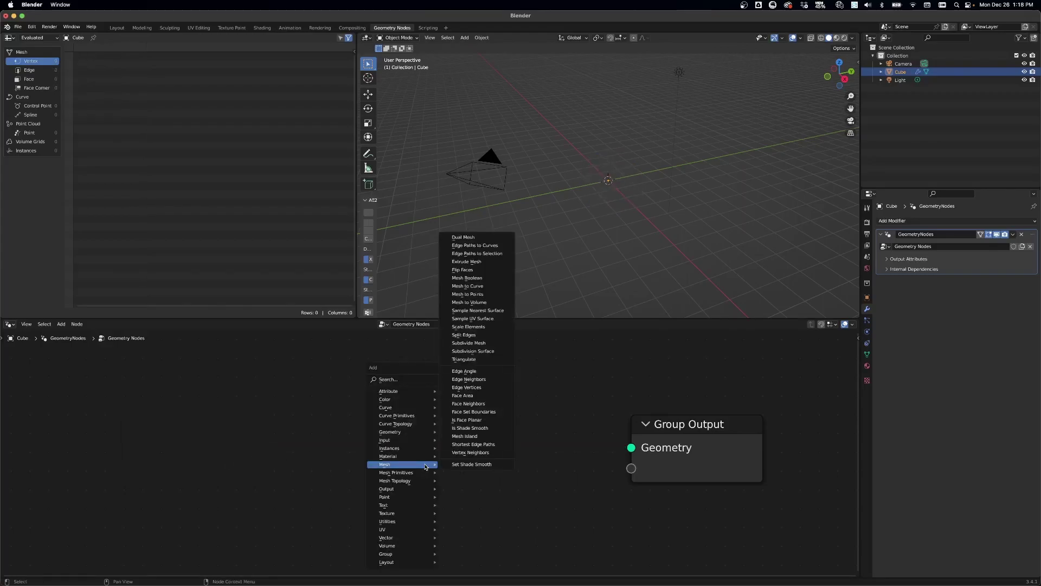
{"action": "type", "text": "sgrid"}
{"action": "key", "text": "Return"}
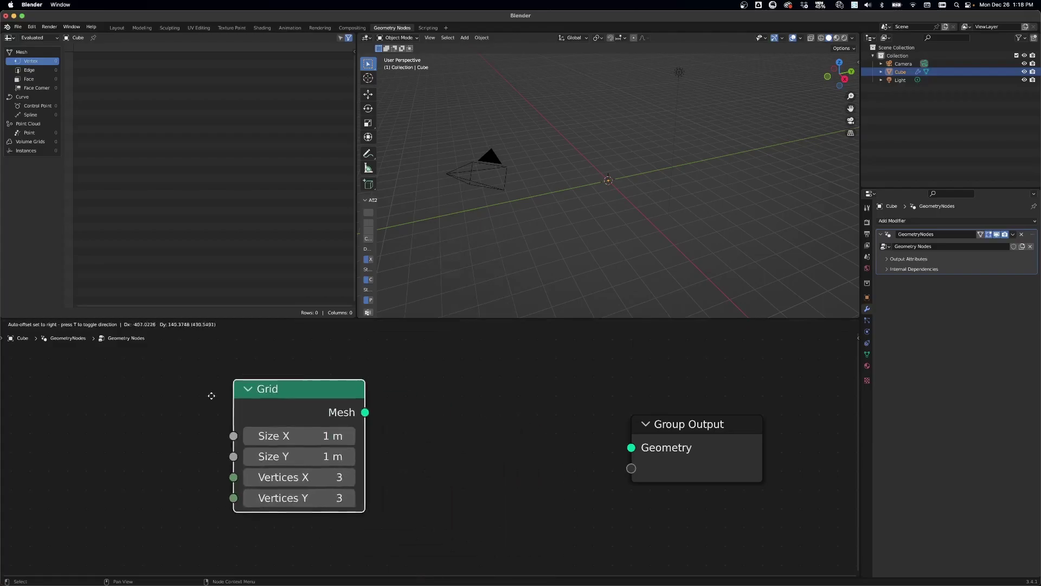
{"action": "left_click", "coordinate": [174, 400]}
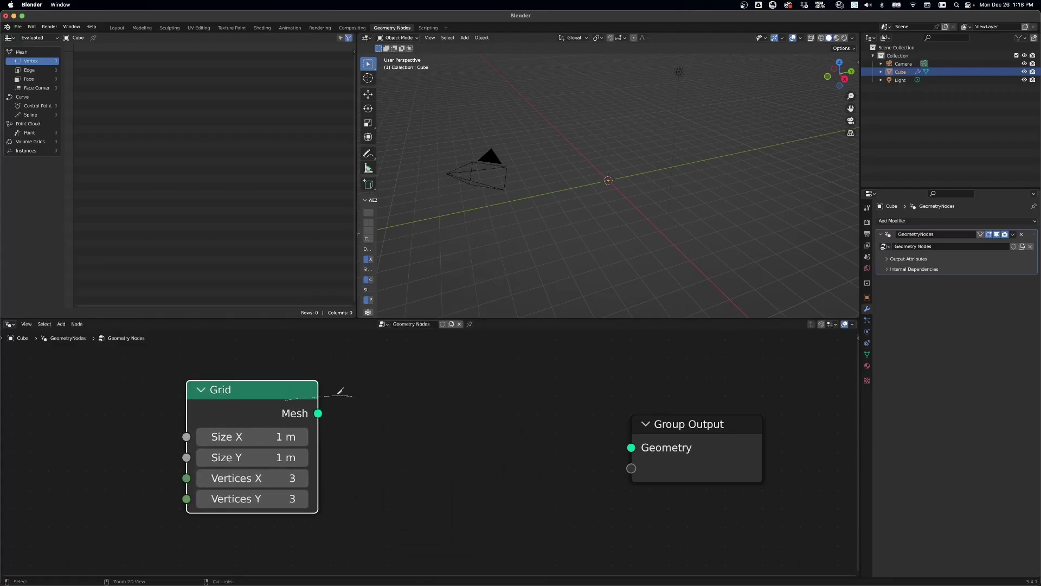
{"action": "right_click_drag", "start_coordinate": [287, 400], "coordinate": [691, 441], "text": "alt"}
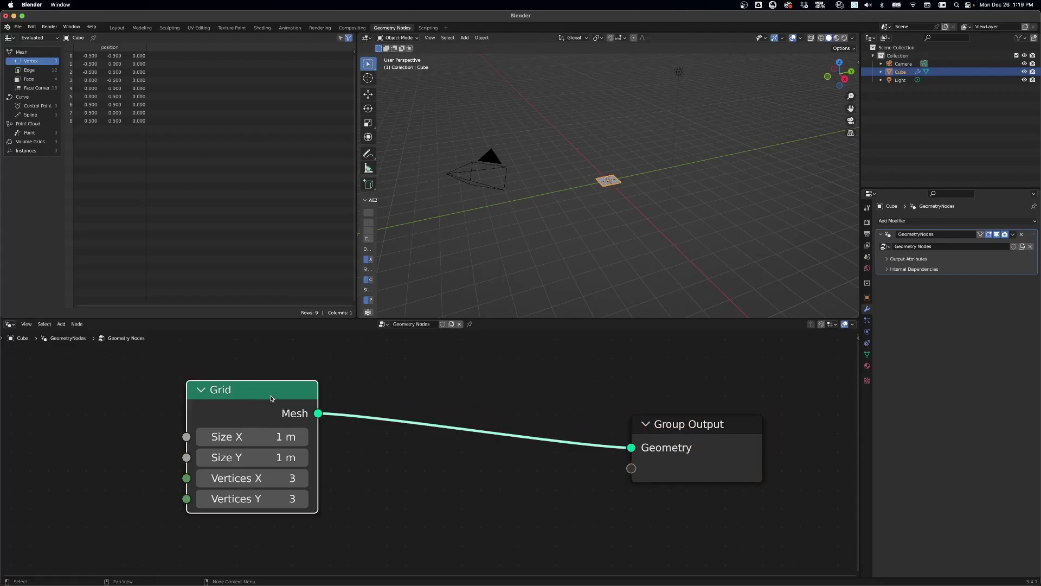
{"action": "left_click_drag", "start_coordinate": [271, 398], "coordinate": [250, 395]}
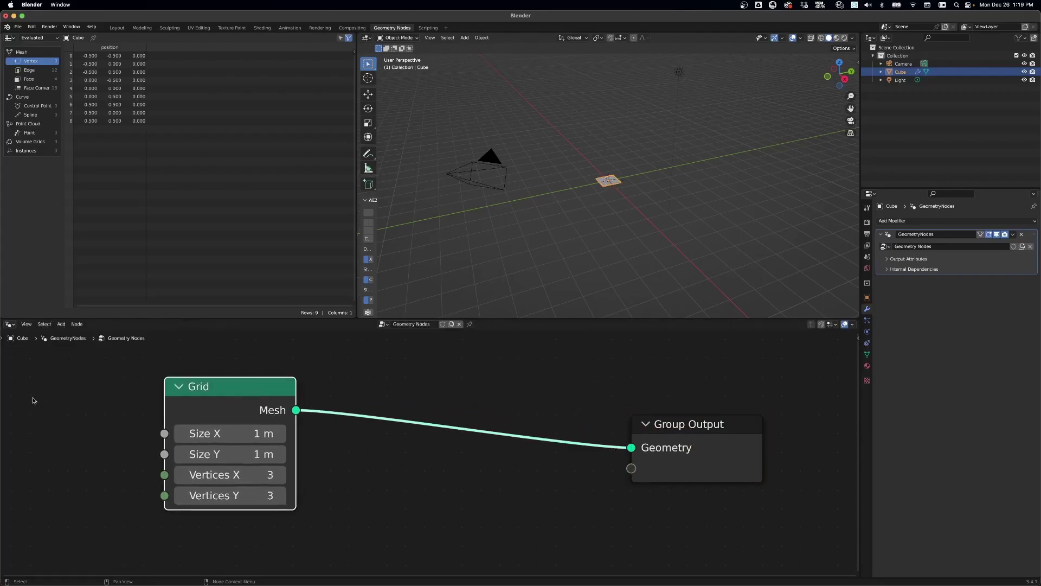
{"action": "left_click", "coordinate": [369, 446]}
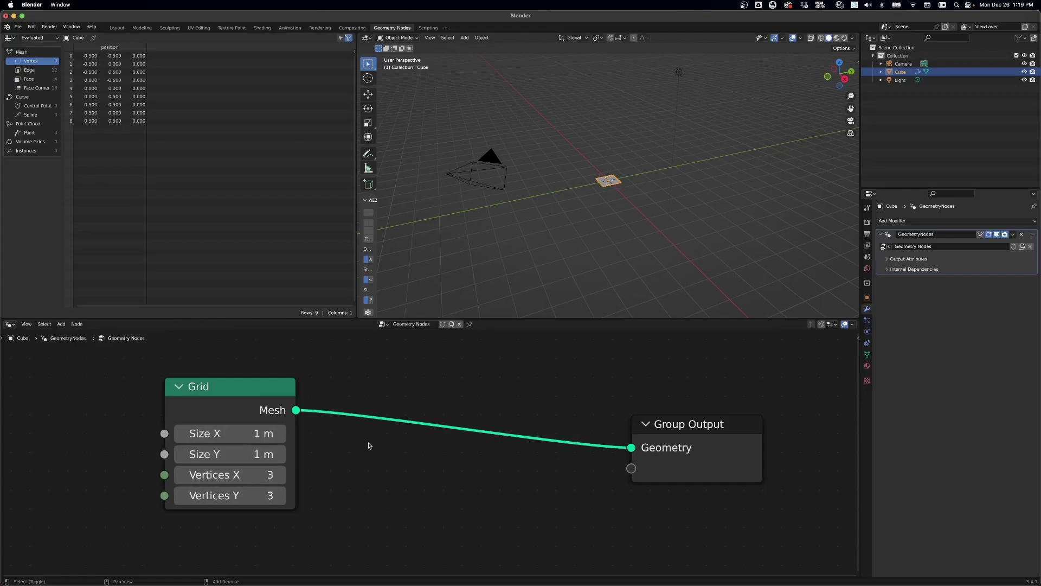
Insert a Mesh to Points node on the link between the Grid and Group Output nodes.
{"action": "key", "text": "shift+a"}
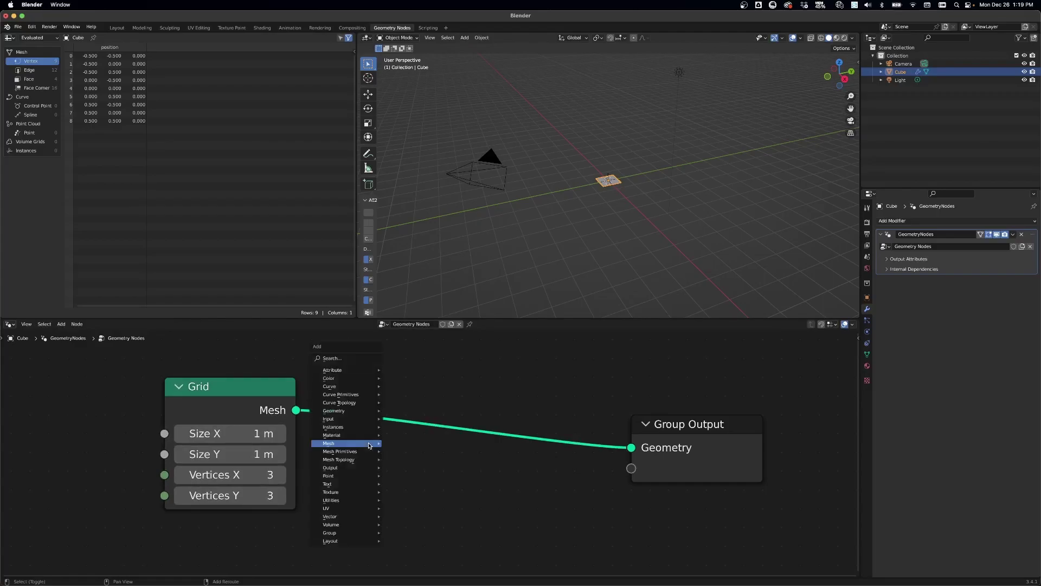
{"action": "left_click", "coordinate": [352, 358]}
{"action": "type", "text": "mesh"}
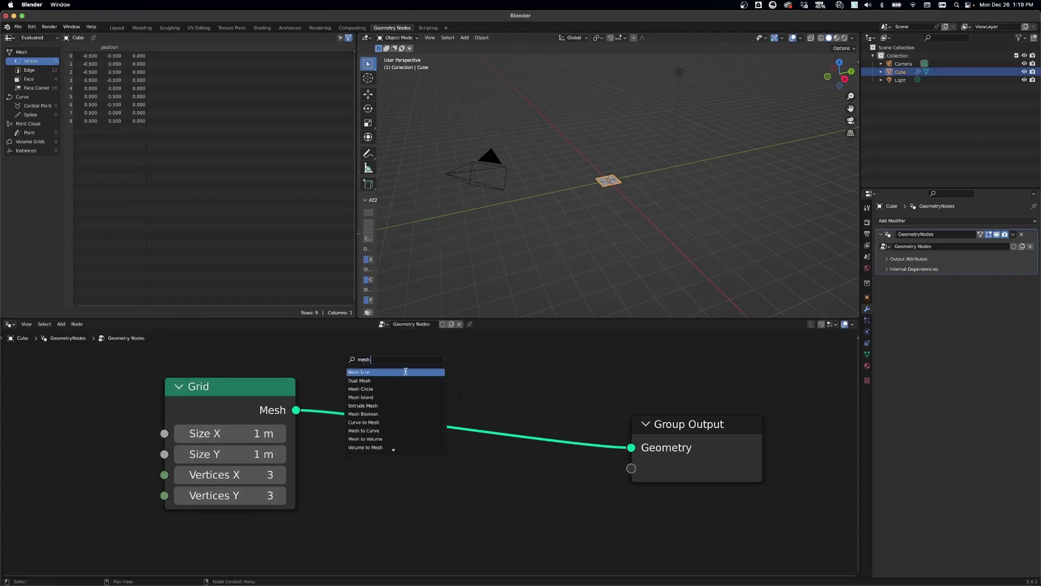
{"action": "type", "text": " to p"}
{"action": "left_click", "coordinate": [406, 372]}
{"action": "left_click", "coordinate": [405, 374]}
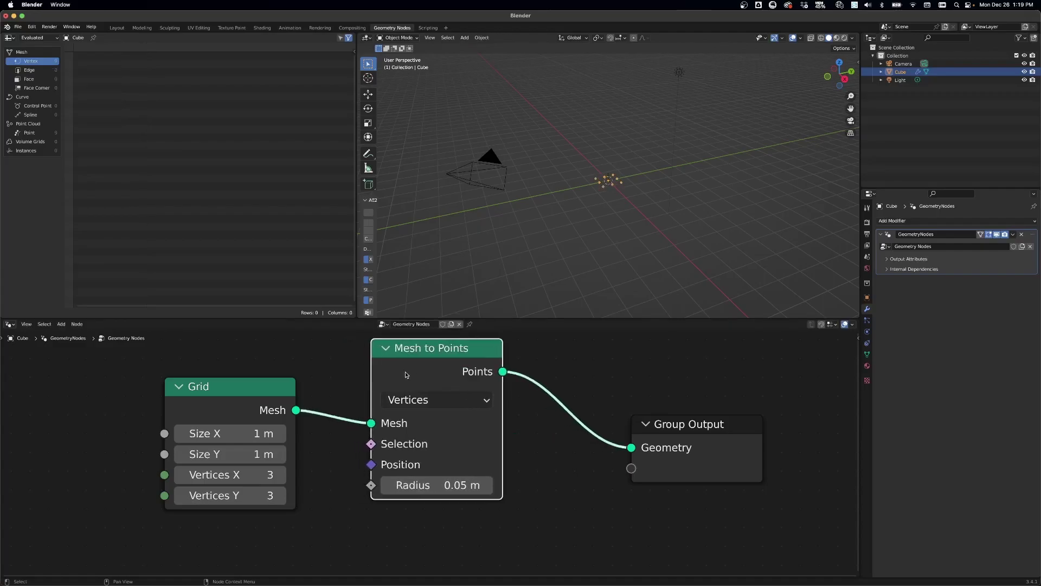
Set the Grid node's Size X and Size Y to 10 m.
{"action": "scroll", "coordinate": [614, 195], "scroll_direction": "up", "scroll_amount": 6}
{"action": "mouse_move", "coordinate": [623, 184]}
{"action": "middle_mouse_down"}
{"action": "mouse_move", "coordinate": [613, 195]}
{"action": "mouse_move", "coordinate": [624, 198]}
{"action": "middle_mouse_up"}
{"action": "left_click", "coordinate": [241, 433]}
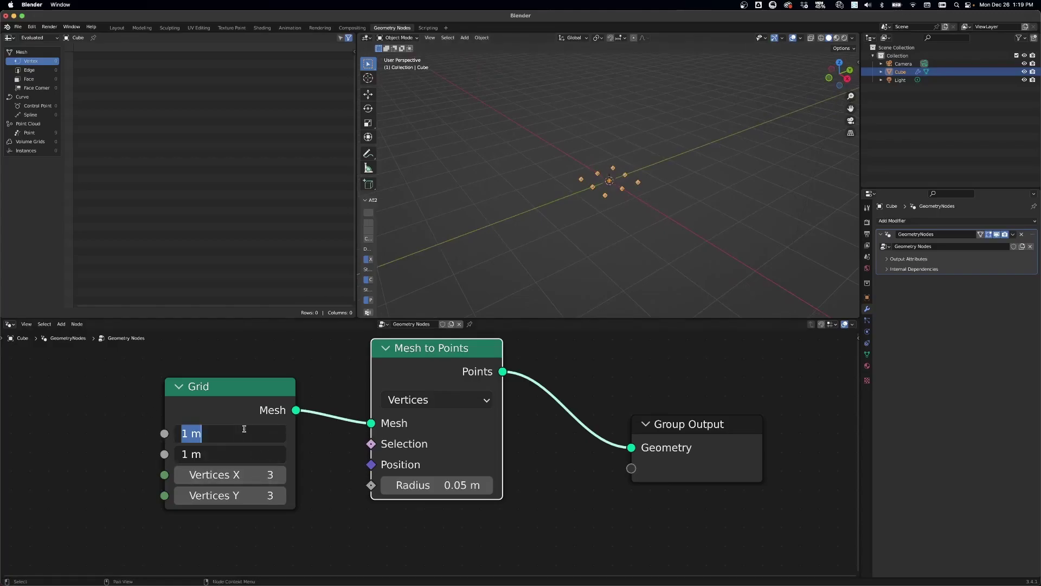
{"action": "type", "text": "10"}
{"action": "key", "text": "Return"}
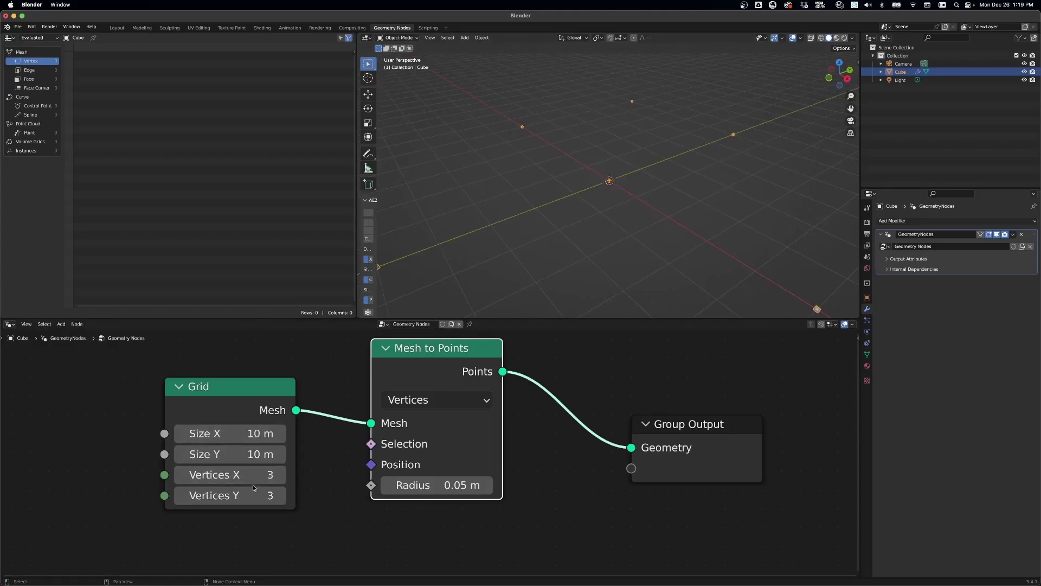
Set the Grid node's Vertices X and Vertices Y to 20.
{"action": "left_click", "coordinate": [273, 473]}
{"action": "type", "text": "20"}
{"action": "key", "text": "Return"}
{"action": "scroll", "coordinate": [656, 242], "scroll_direction": "down", "scroll_amount": 3}
{"action": "middle_click_drag", "start_coordinate": [656, 242], "coordinate": [641, 230]}
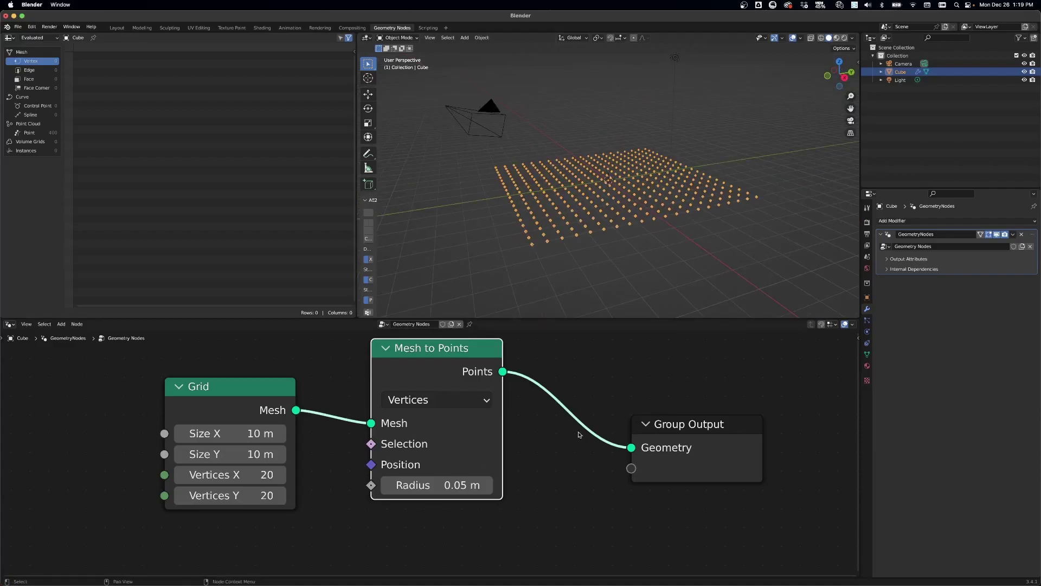
Make room before the Group Output and insert an Instance on Points node between it and Mesh to Points.
{"action": "left_click_drag", "start_coordinate": [660, 451], "coordinate": [764, 427]}
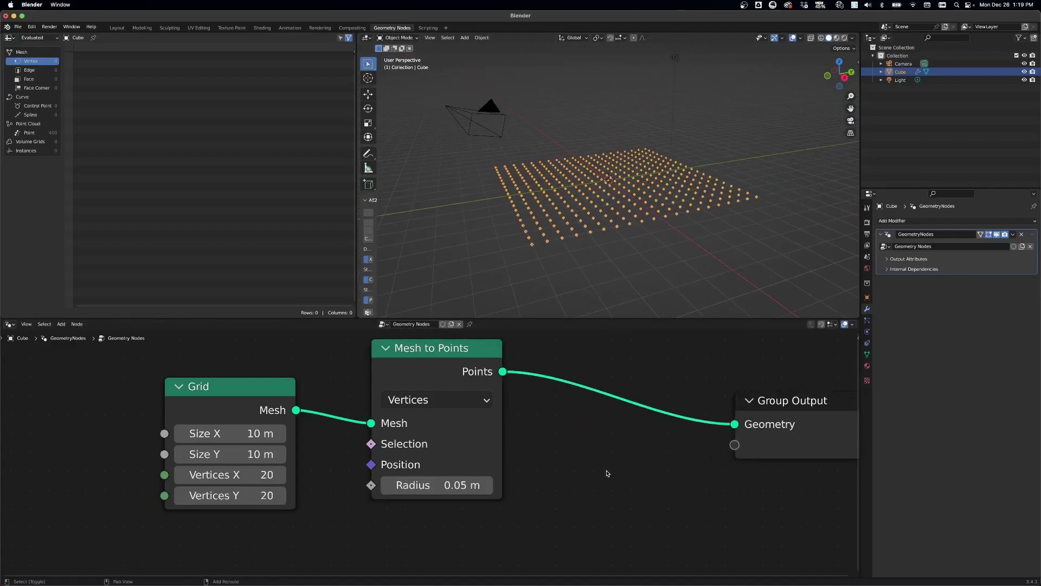
{"action": "key", "text": "shift+a"}
{"action": "type", "text": "s"}
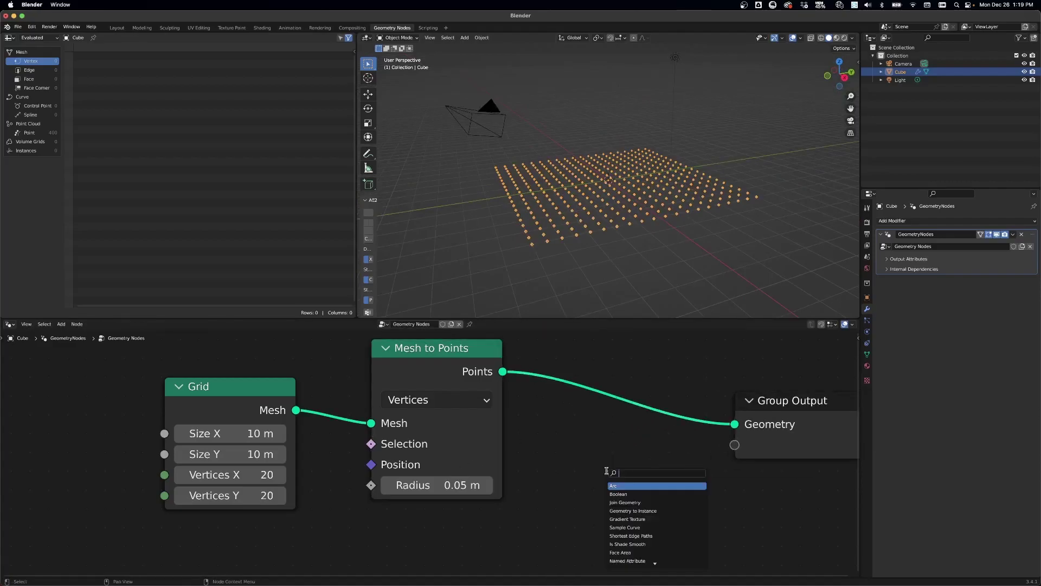
{"action": "type", "text": "Instanc"}
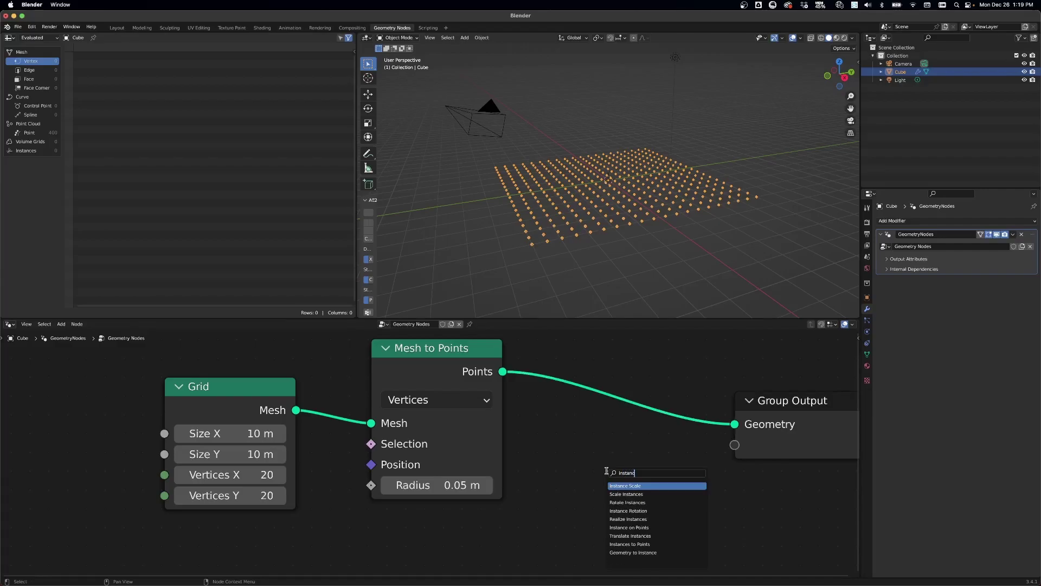
{"action": "type", "text": "e o"}
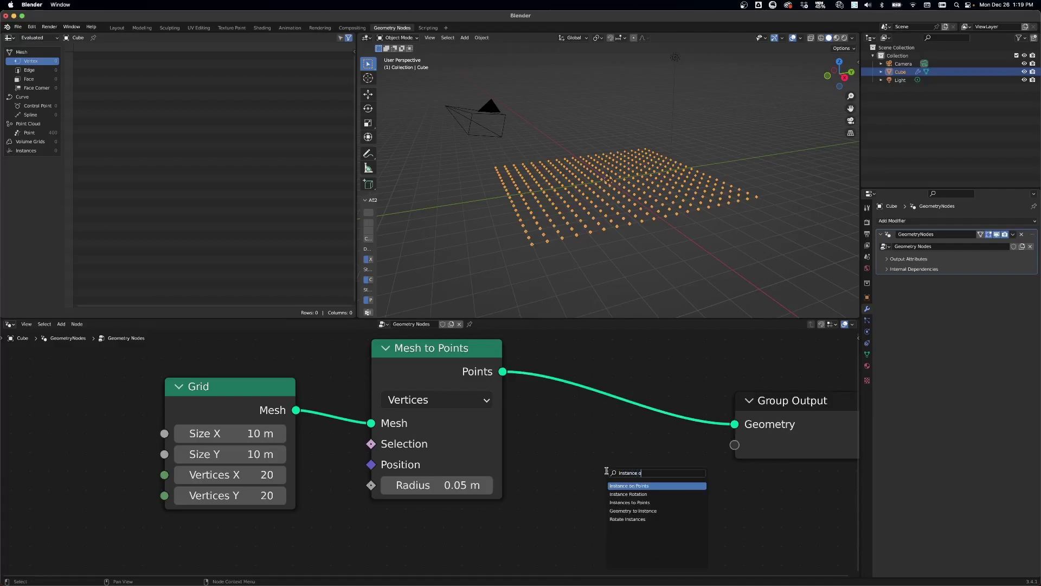
{"action": "key", "text": "Return"}
{"action": "left_click", "coordinate": [646, 403]}
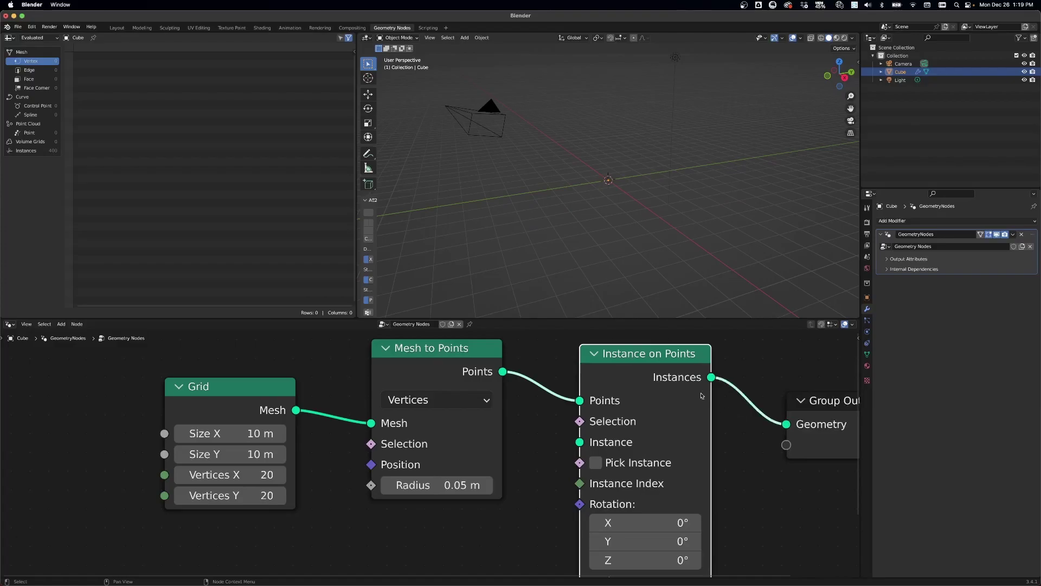
Add a Cube mesh node below Mesh to Points and connect its Mesh output to the Instance input of Instance on Points.
{"action": "middle_click_drag", "start_coordinate": [694, 391], "coordinate": [514, 336]}
{"action": "scroll", "coordinate": [545, 441], "scroll_direction": "down", "scroll_amount": 4}
{"action": "middle_click_drag", "start_coordinate": [488, 475], "coordinate": [650, 472]}
{"action": "key", "text": "shift+a"}
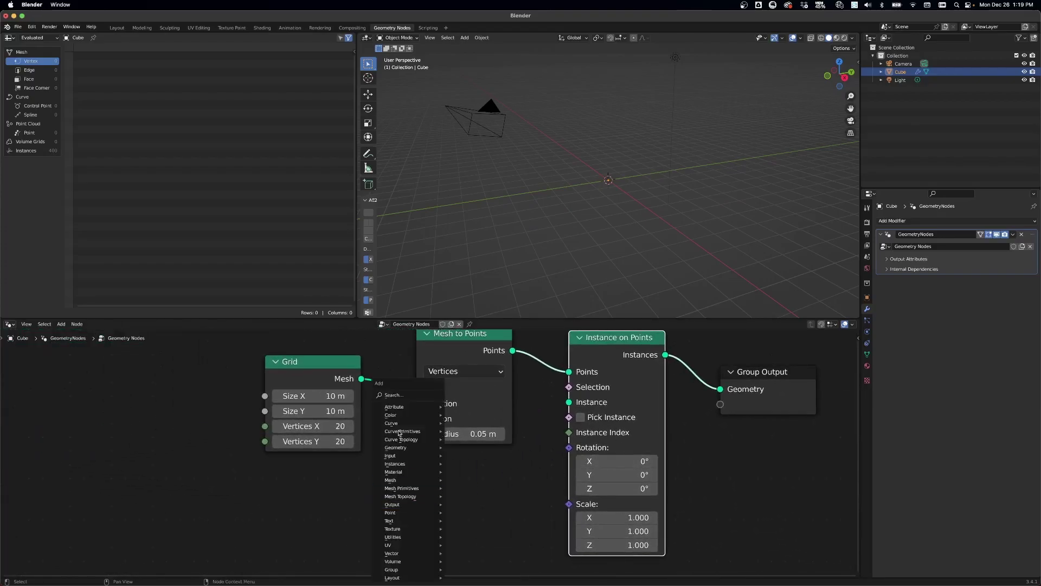
{"action": "type", "text": "cub"}
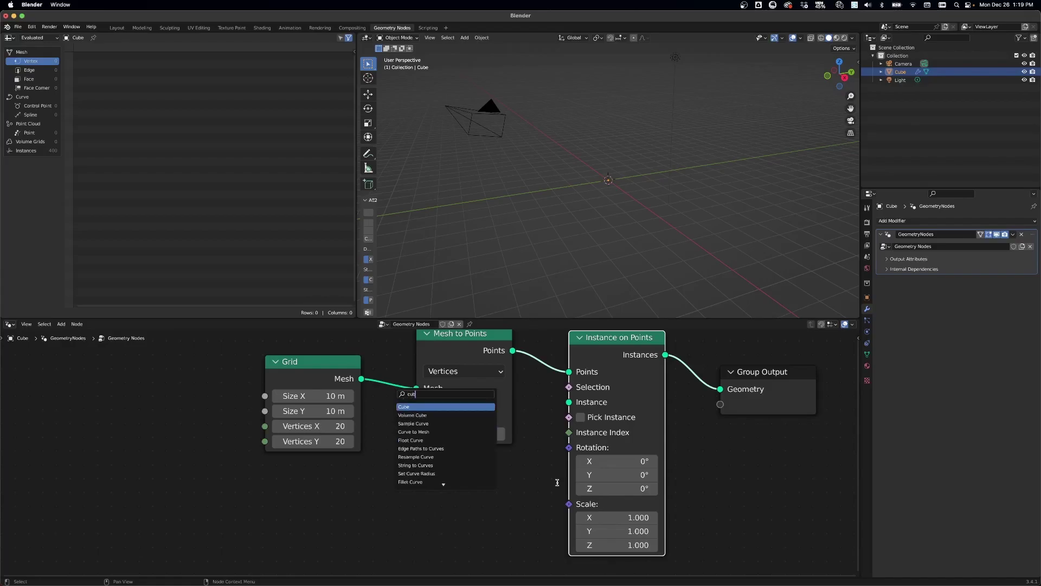
{"action": "key", "text": "Return"}
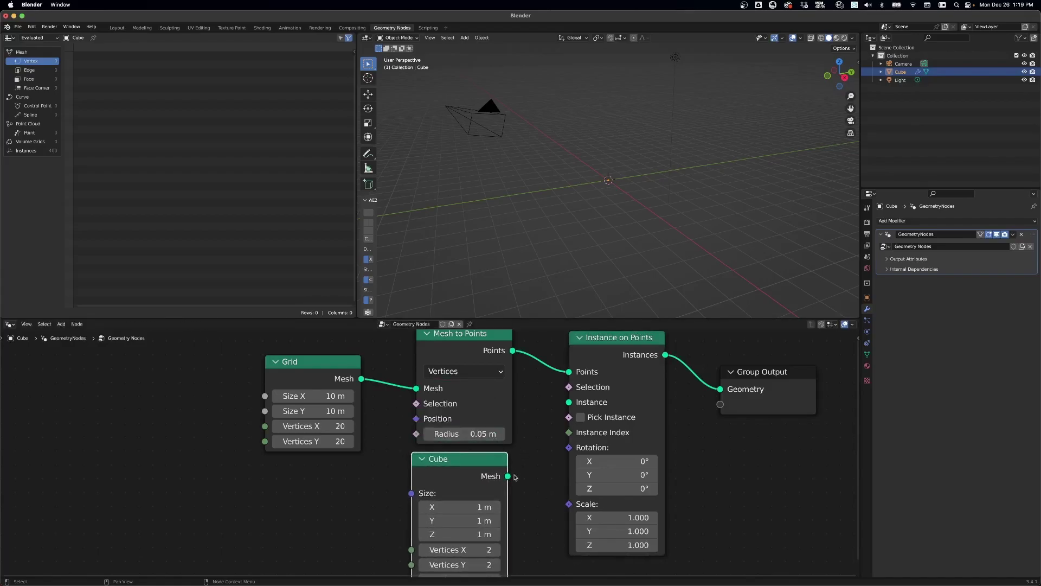
{"action": "left_click", "coordinate": [515, 477]}
{"action": "left_click_drag", "start_coordinate": [508, 476], "coordinate": [569, 401]}
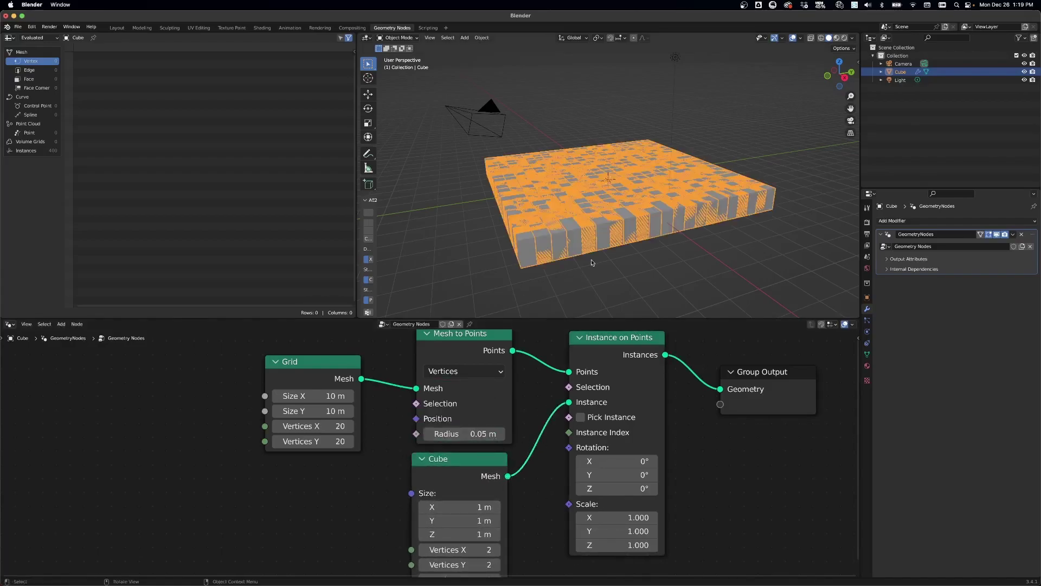
Set the Cube node's Size X and Size Y to 0.5 m.
{"action": "middle_click_drag", "start_coordinate": [596, 262], "coordinate": [764, 252]}
{"action": "left_click_drag", "start_coordinate": [471, 506], "coordinate": [470, 520]}
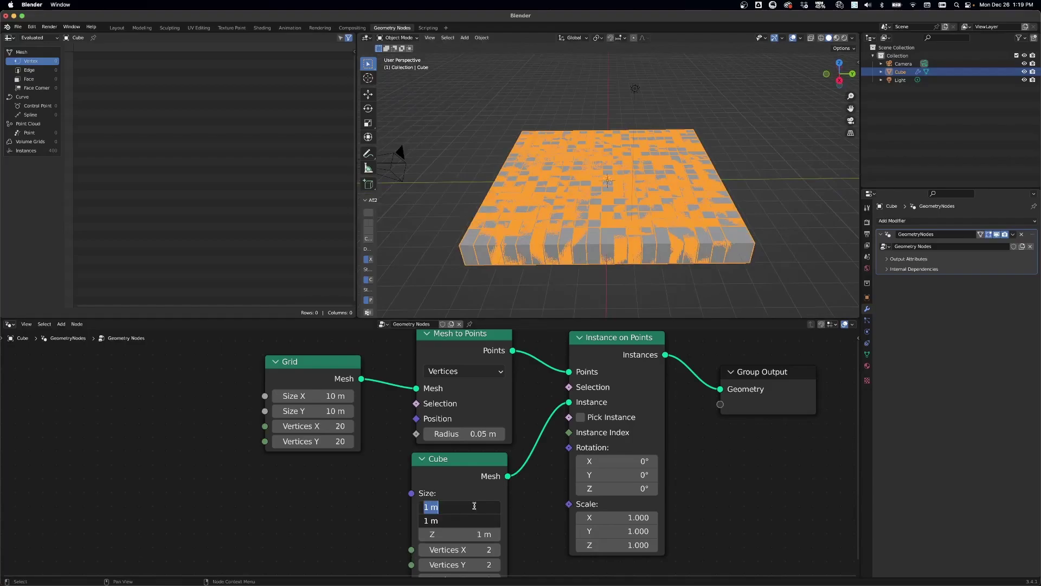
{"action": "type", "text": "0.5"}
{"action": "key", "text": "Return"}
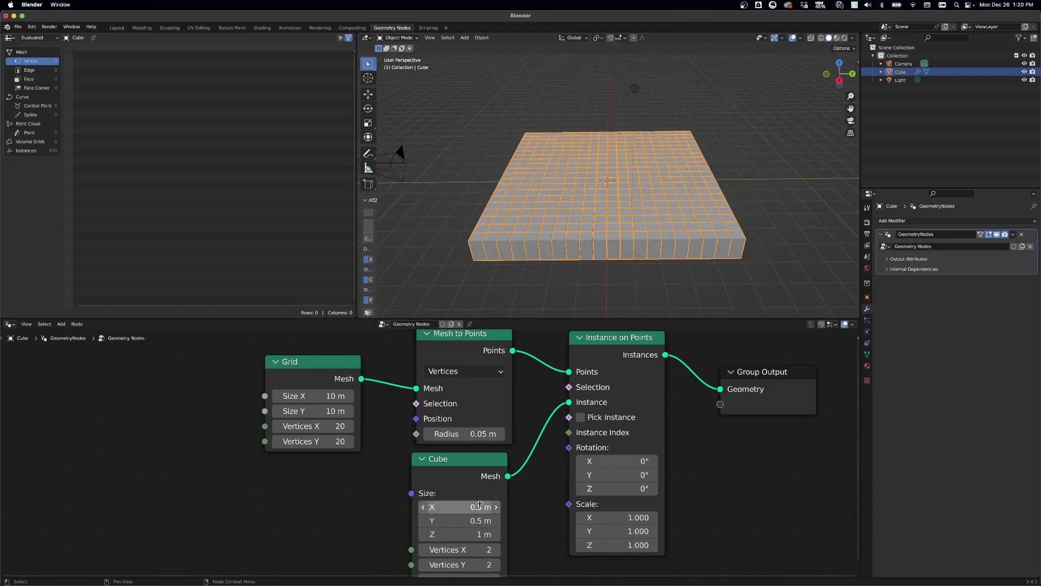
Deselect everything in the viewport and insert a Set Position node between the Grid and Mesh to Points nodes.
{"action": "scroll", "coordinate": [732, 204], "scroll_direction": "up", "scroll_amount": 5}
{"action": "middle_click_drag", "start_coordinate": [763, 210], "coordinate": [729, 257]}
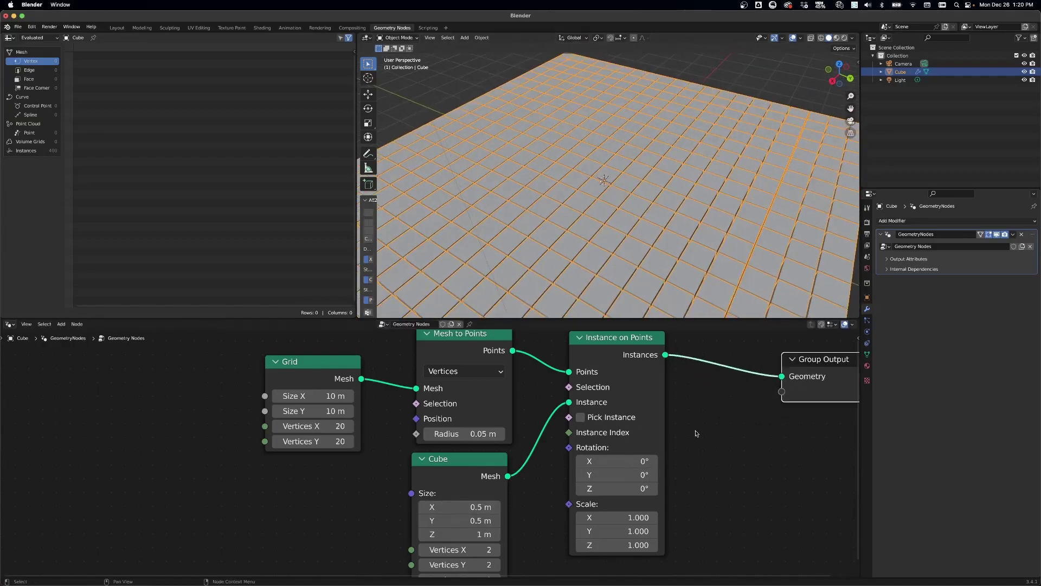
{"action": "middle_click_drag", "start_coordinate": [722, 426], "coordinate": [671, 399]}
{"action": "key", "text": "alt+a"}
{"action": "scroll", "coordinate": [564, 167], "scroll_direction": "down", "scroll_amount": 6}
{"action": "middle_click_drag", "start_coordinate": [574, 183], "coordinate": [606, 206]}
{"action": "scroll", "coordinate": [606, 206], "scroll_direction": "up", "scroll_amount": 1}
{"action": "scroll", "coordinate": [596, 208], "scroll_direction": "down", "scroll_amount": 5}
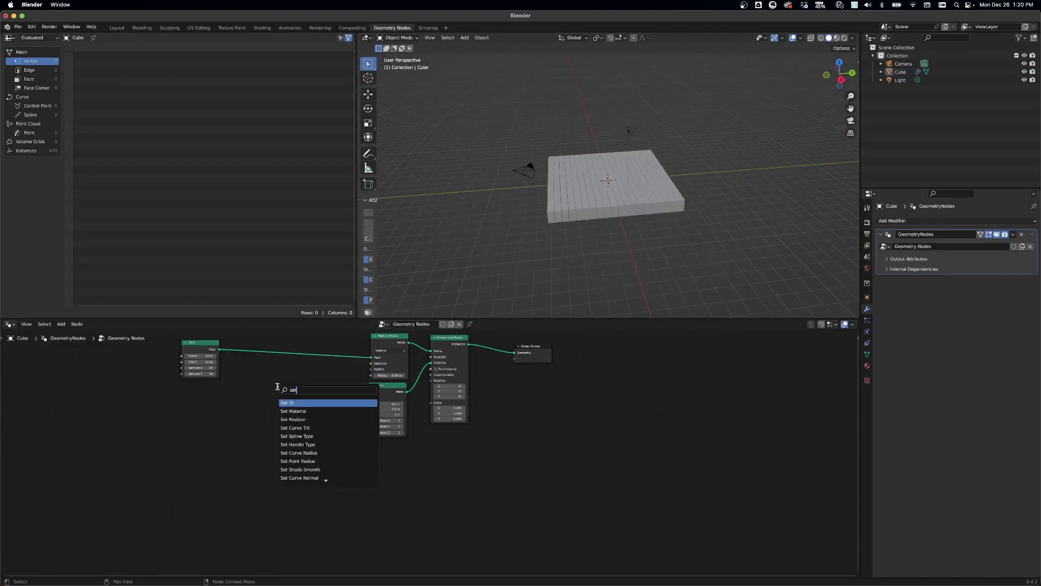
{"action": "key", "text": "Down"}
{"action": "key", "text": "Down"}
{"action": "key", "text": "Return"}
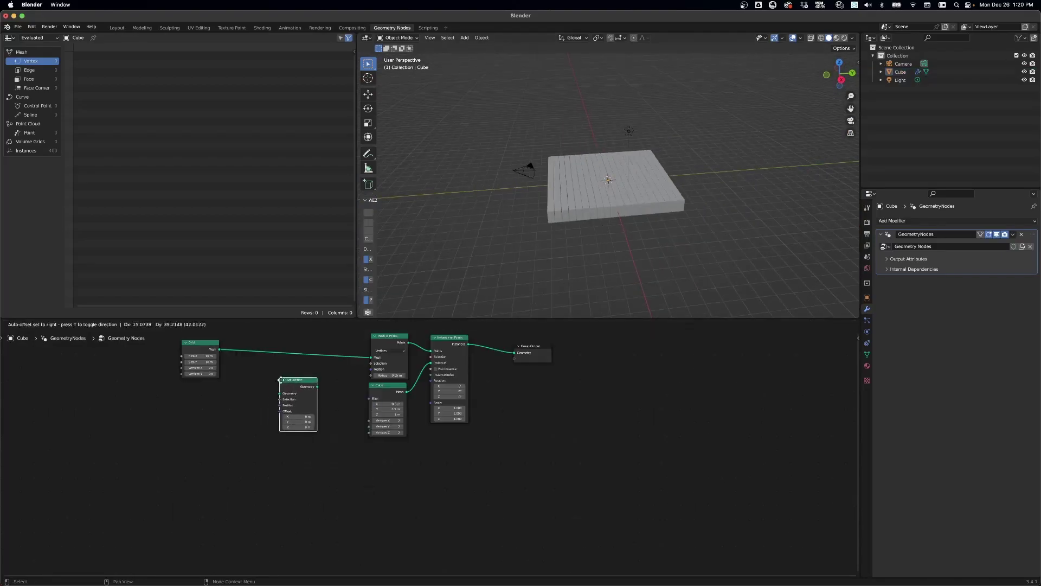
{"action": "left_click", "coordinate": [293, 346]}
Add a Geometry Proximity node below the Grid node.
{"action": "middle_click_drag", "start_coordinate": [254, 426], "coordinate": [323, 421]}
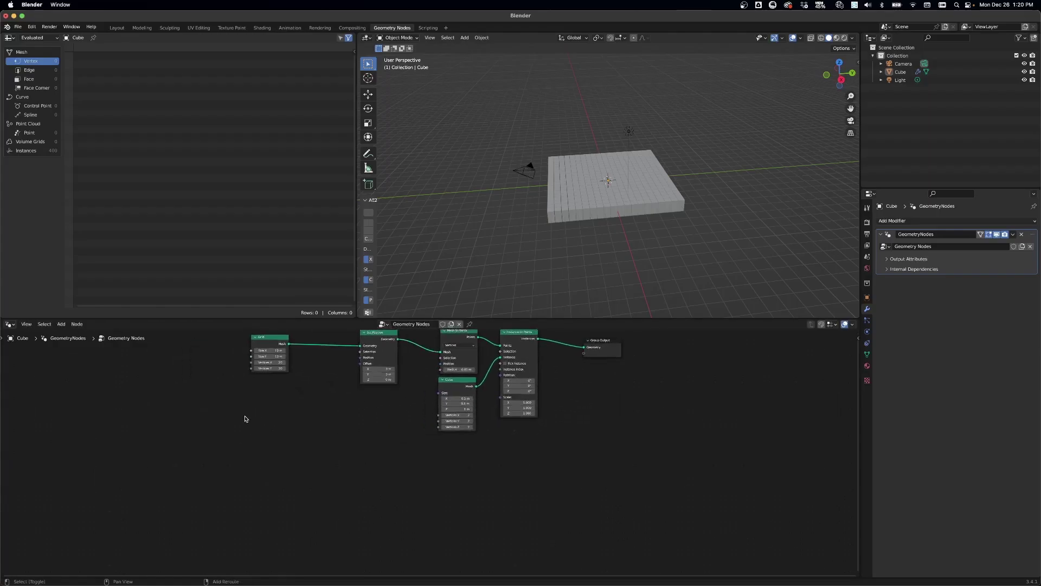
{"action": "key", "text": "shift+a"}
{"action": "mouse_move", "coordinate": [246, 418]}
{"action": "left_click", "coordinate": [240, 394]}
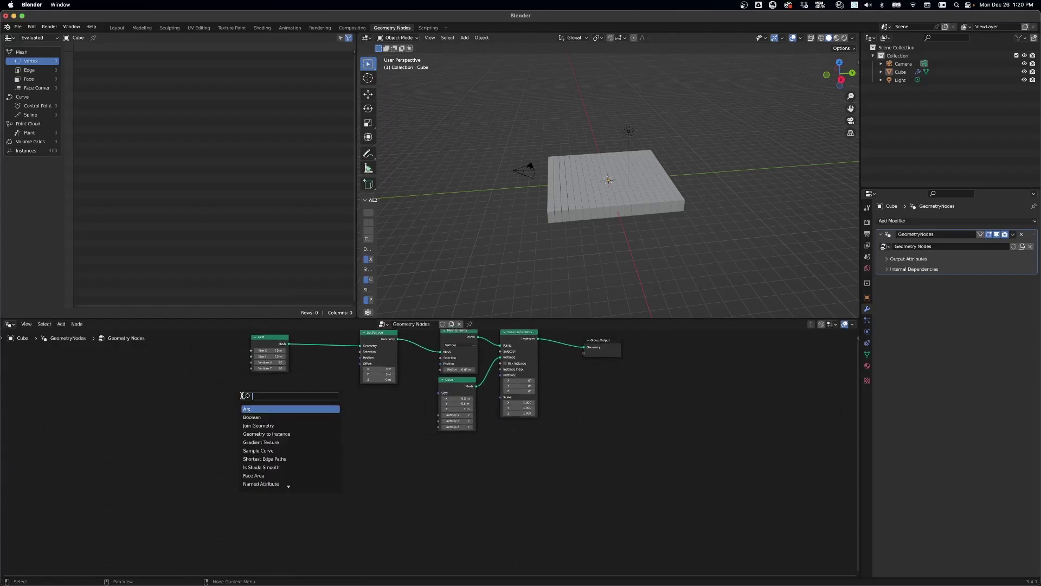
{"action": "type", "text": "geo"}
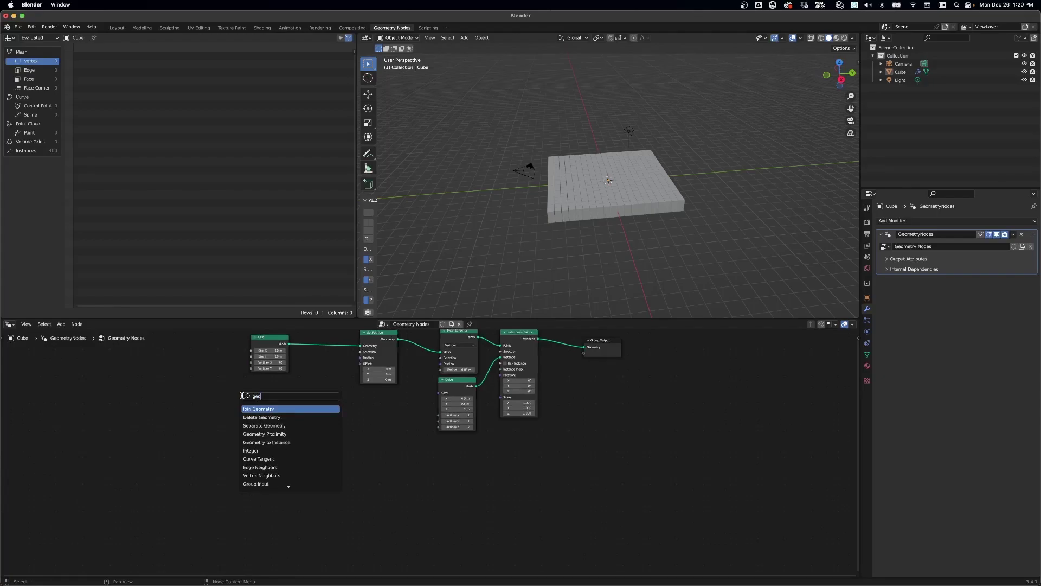
{"action": "key", "text": "Down"}
{"action": "key", "text": "Down"}
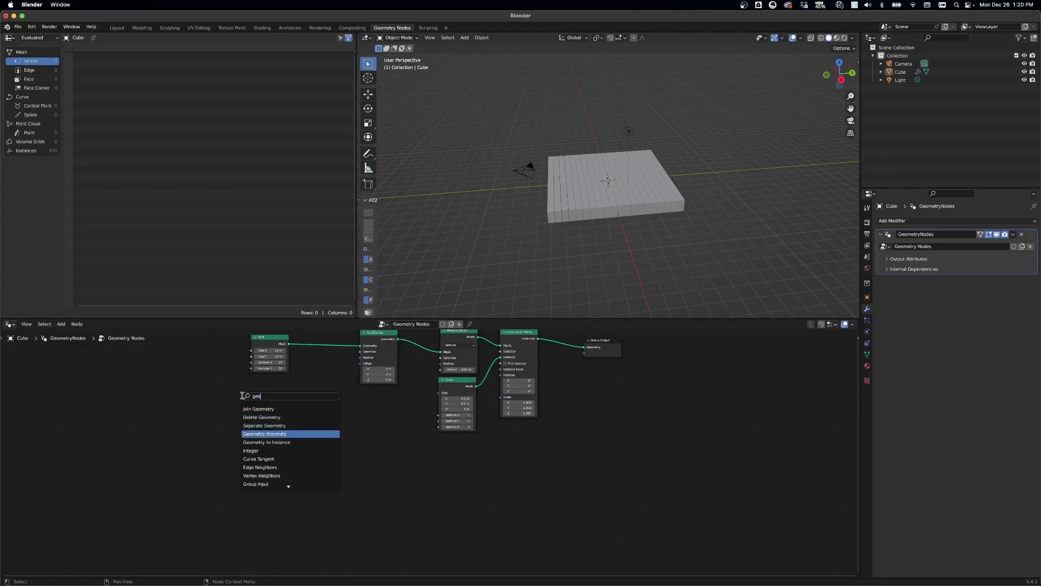
{"action": "key", "text": "Return"}
{"action": "left_click", "coordinate": [245, 410]}
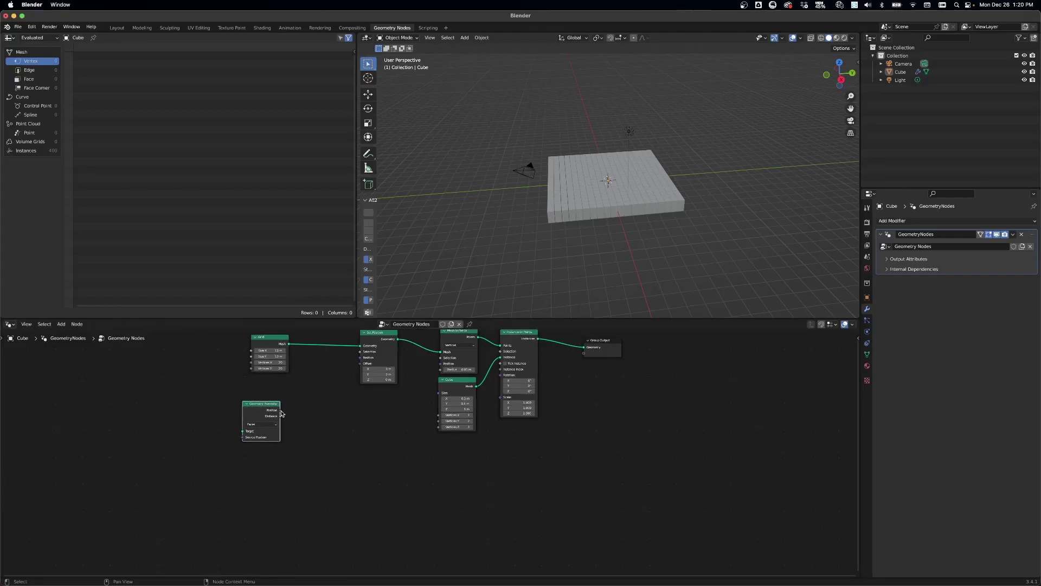
Add a UV sphere at the centre of the cube grid and shade it smooth.
{"action": "left_click_drag", "start_coordinate": [281, 411], "coordinate": [292, 409]}
{"action": "key", "text": "shift+a"}
{"action": "mouse_move", "coordinate": [618, 216]}
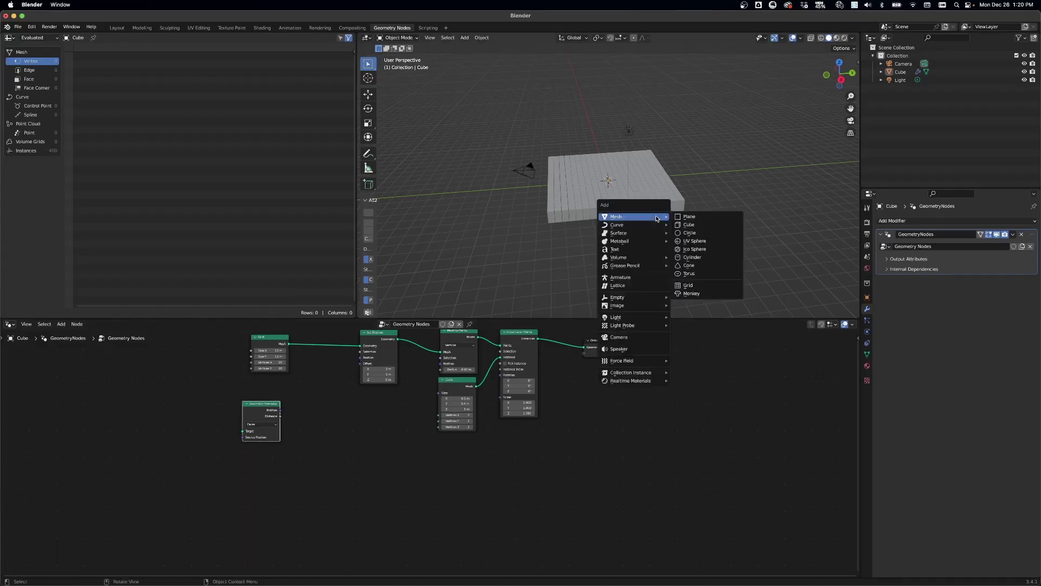
{"action": "left_click", "coordinate": [716, 241]}
{"action": "key", "text": "g"}
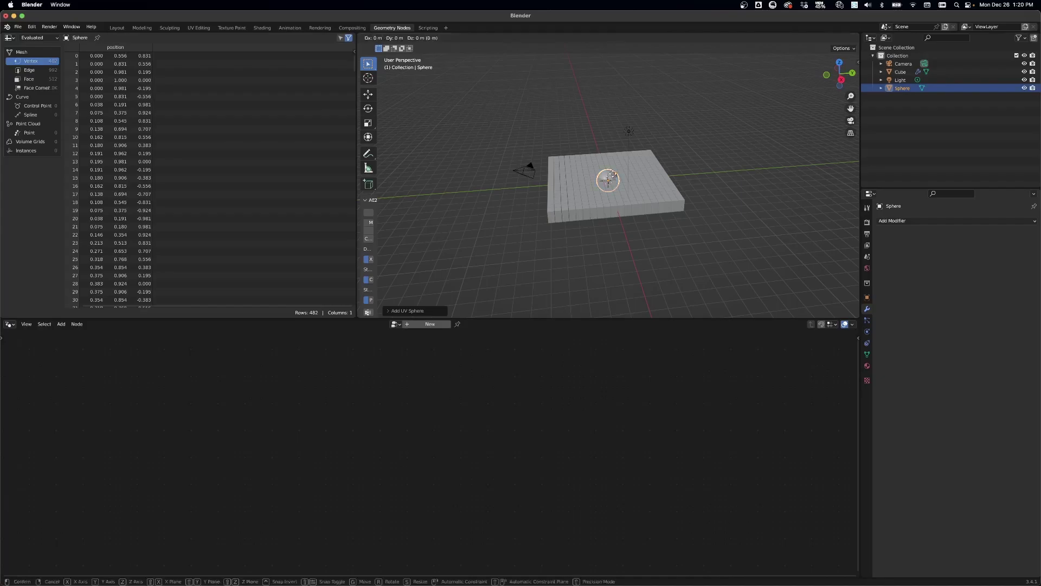
{"action": "left_click", "coordinate": [614, 175]}
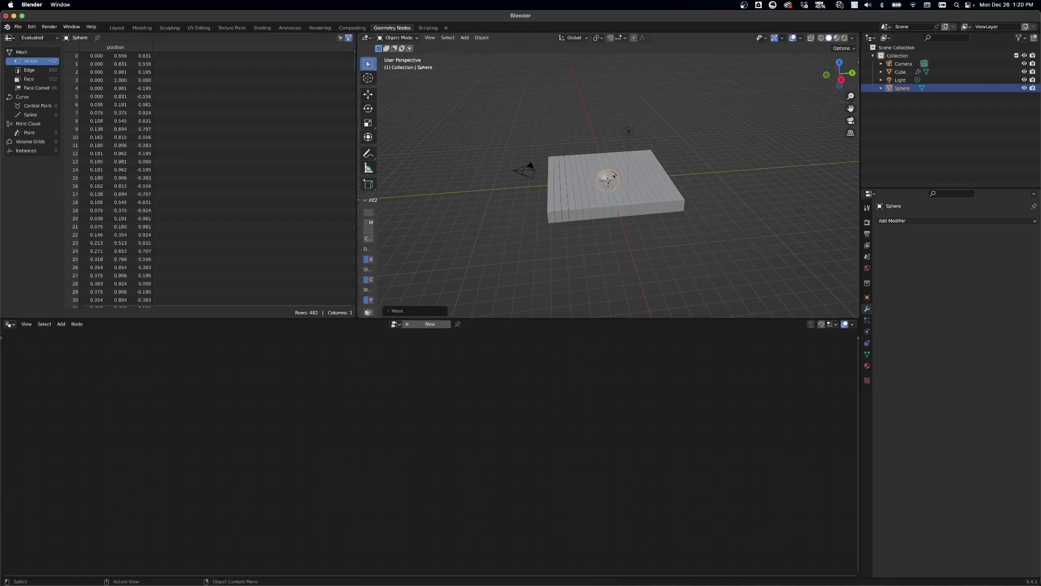
{"action": "right_click", "coordinate": [613, 175]}
{"action": "left_click", "coordinate": [610, 174]}
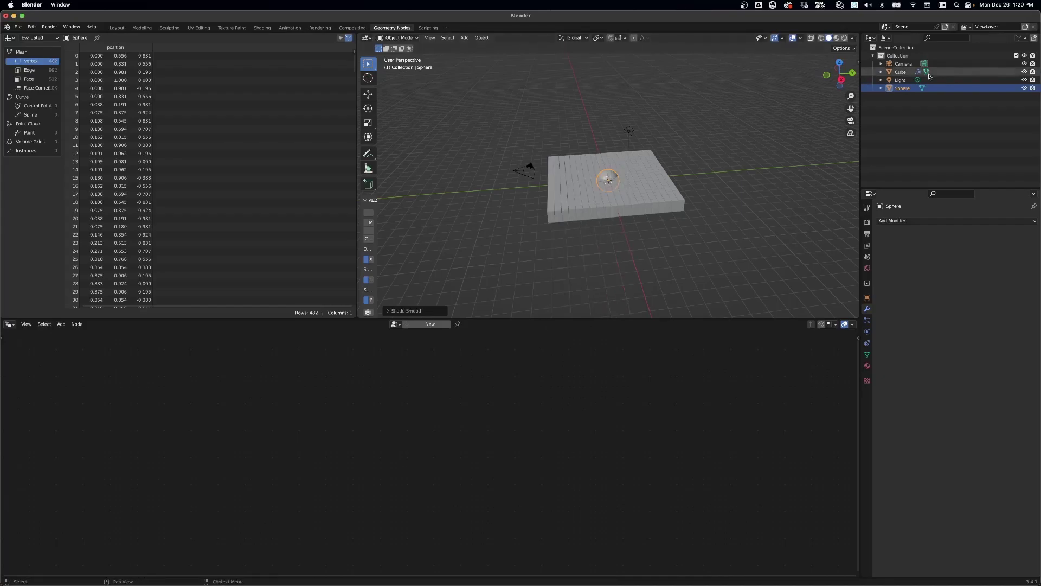
Pin the cube grid's node tree in the node editor and bring the sphere in as an Object Info node beside Geometry Proximity.
{"action": "left_click", "coordinate": [613, 200]}
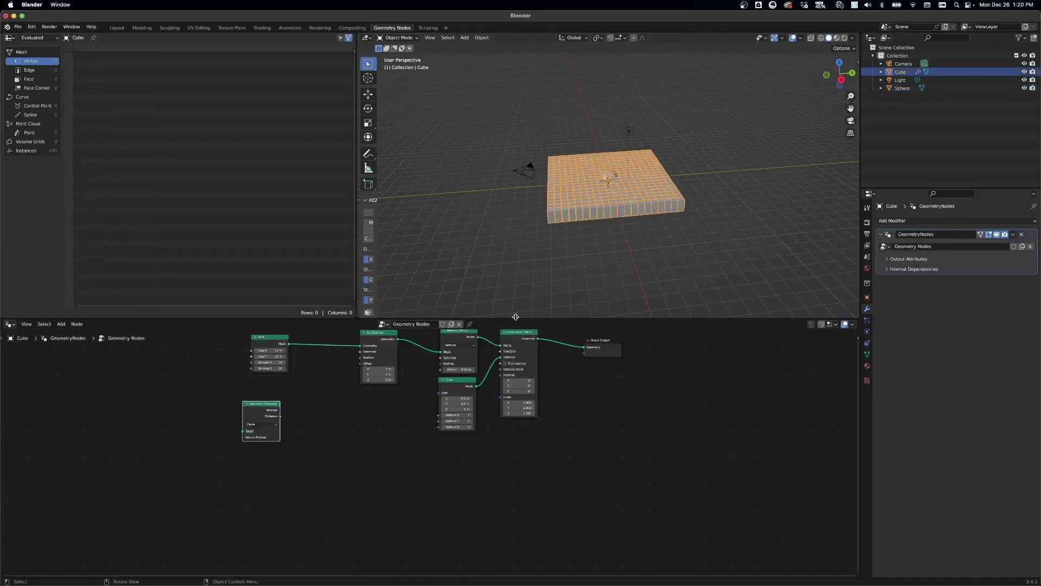
{"action": "left_click", "coordinate": [470, 325]}
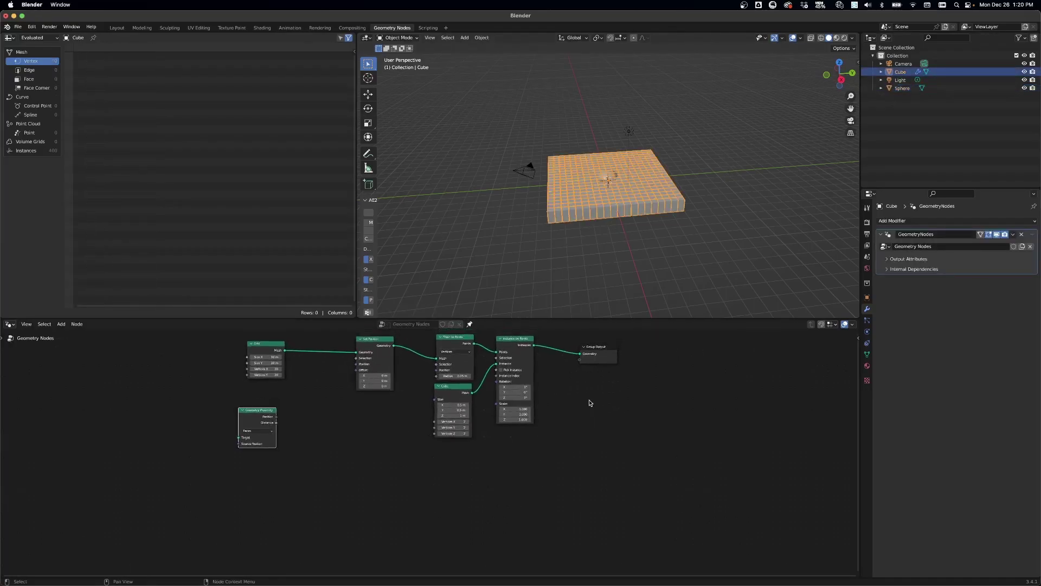
{"action": "left_click", "coordinate": [610, 174]}
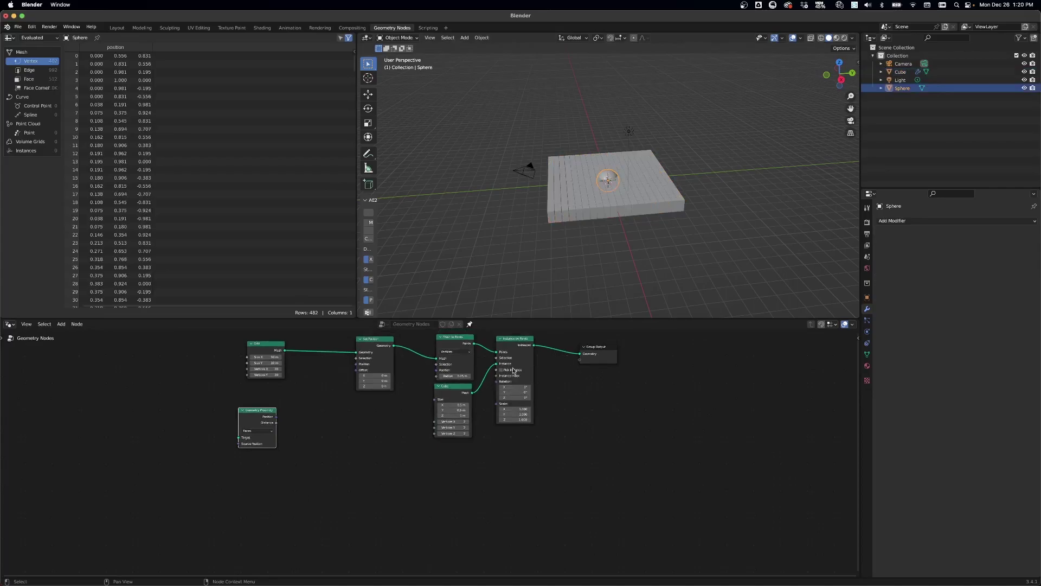
{"action": "left_click_drag", "start_coordinate": [896, 90], "coordinate": [177, 440]}
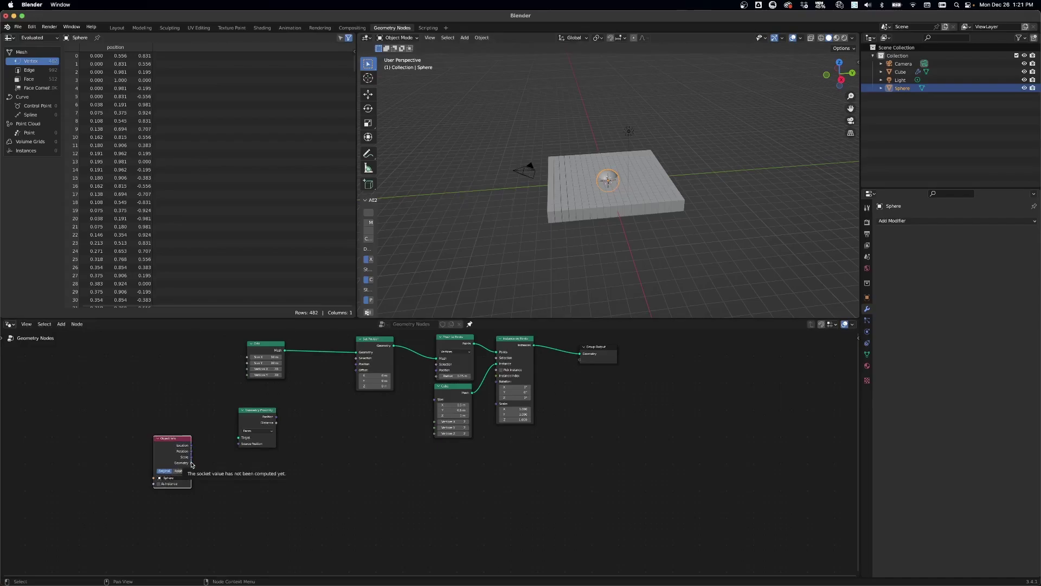
{"action": "left_click_drag", "start_coordinate": [191, 462], "coordinate": [254, 496]}
{"action": "mouse_move", "coordinate": [382, 386]}
{"action": "left_mouse_down"}
{"action": "mouse_move", "coordinate": [400, 386]}
{"action": "mouse_move", "coordinate": [360, 386]}
{"action": "mouse_move", "coordinate": [379, 383]}
{"action": "mouse_move", "coordinate": [370, 383]}
{"action": "left_mouse_up"}
{"action": "key", "text": "ctrl+z"}
{"action": "key", "text": "ctrl+z"}
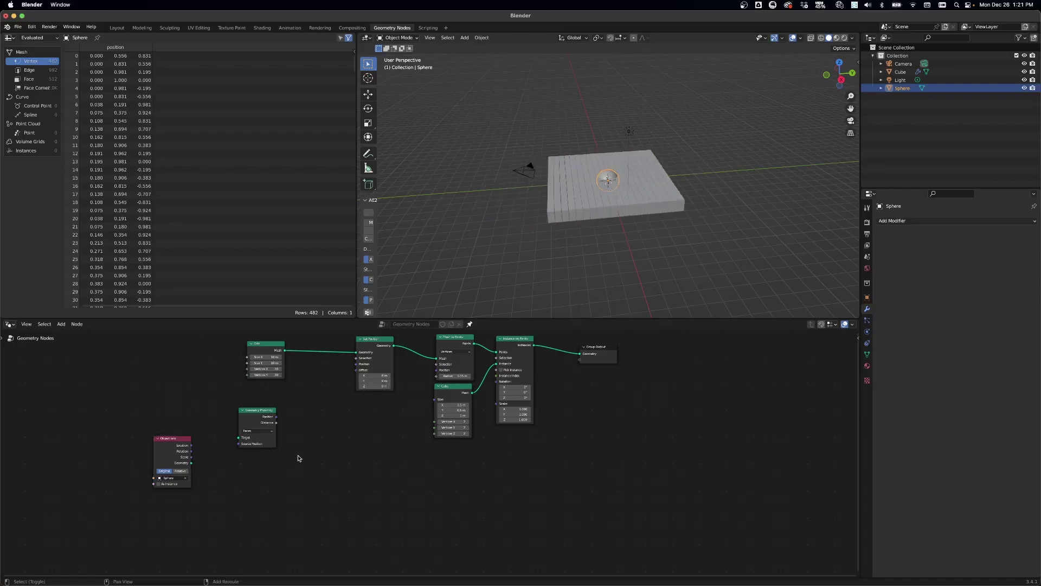
Add a Noise Texture node below Set Position and connect its output to the Offset input.
{"action": "key", "text": "shift+a"}
{"action": "left_click", "coordinate": [273, 370]}
{"action": "type", "text": "no"}
{"action": "key", "text": "Return"}
{"action": "left_click", "coordinate": [332, 396]}
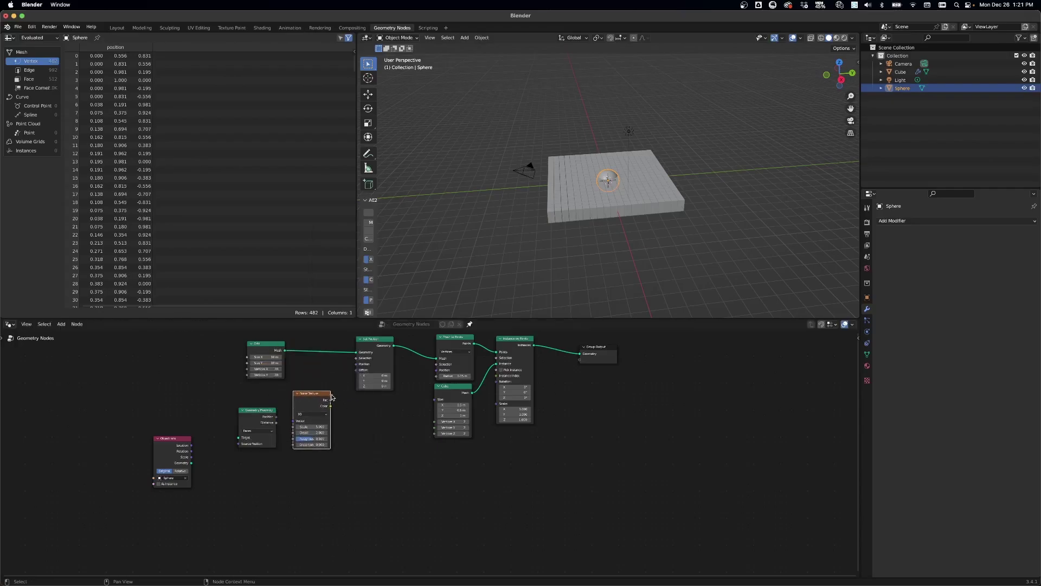
{"action": "left_click_drag", "start_coordinate": [330, 405], "coordinate": [356, 371]}
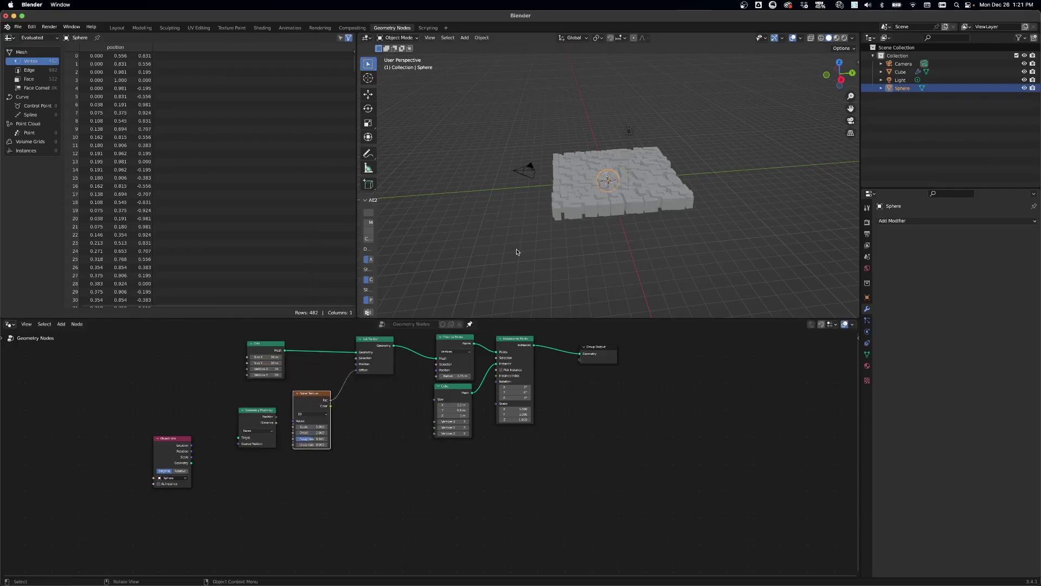
Examine the noise-displaced cubes up close and delete the Noise Texture node.
{"action": "middle_click_drag", "start_coordinate": [537, 206], "coordinate": [582, 206]}
{"action": "scroll", "coordinate": [583, 208], "scroll_direction": "up", "scroll_amount": 5}
{"action": "mouse_move", "coordinate": [637, 243]}
{"action": "middle_mouse_down"}
{"action": "mouse_move", "coordinate": [657, 225]}
{"action": "mouse_move", "coordinate": [631, 251]}
{"action": "middle_mouse_up"}
{"action": "left_click", "coordinate": [570, 263]}
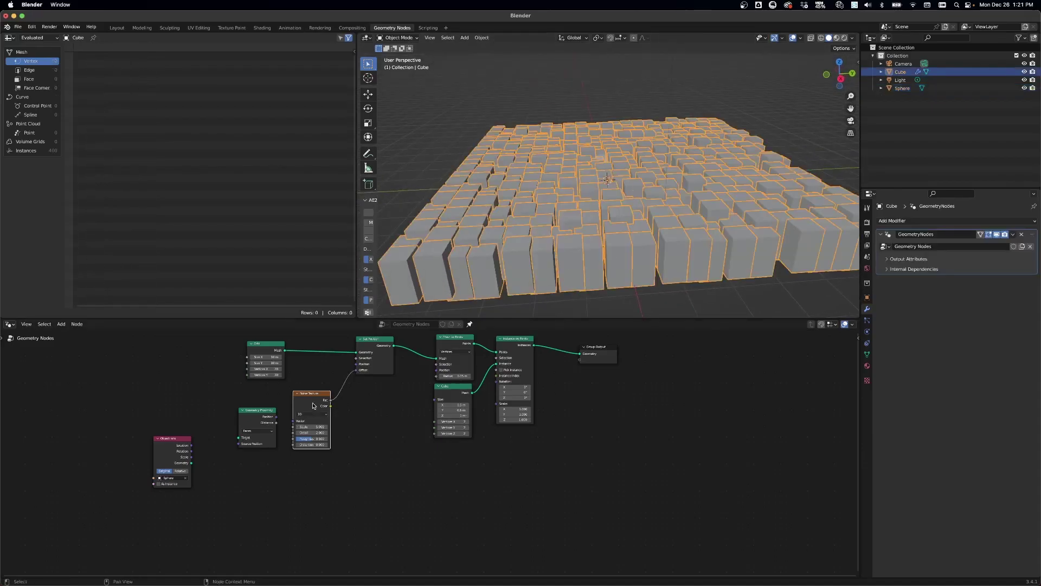
{"action": "key", "text": "x"}
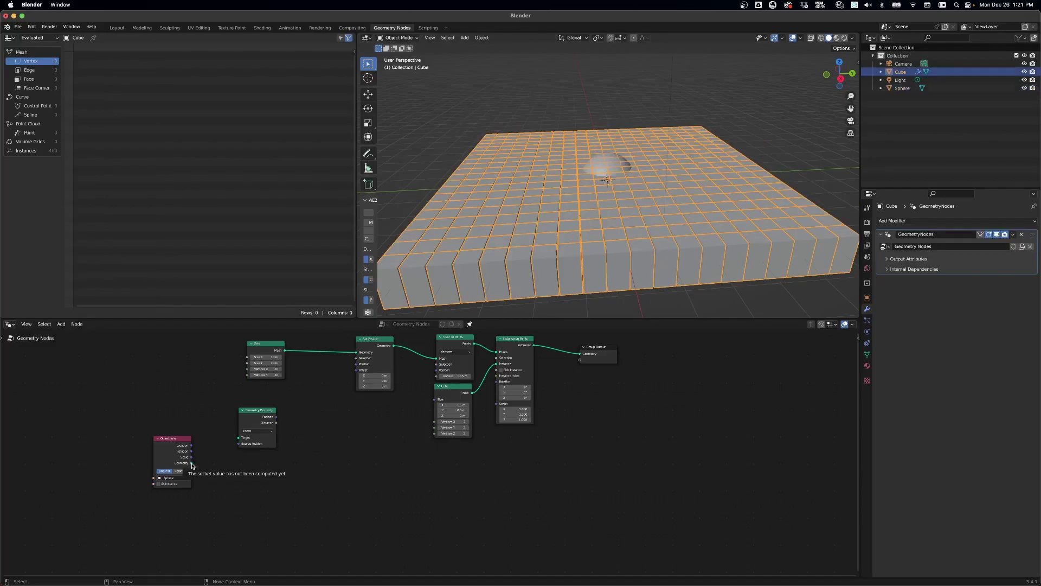
Connect Object Info's Geometry to Geometry Proximity's Target, and its Distance output to Set Position's Offset.
{"action": "left_click_drag", "start_coordinate": [192, 463], "coordinate": [360, 371]}
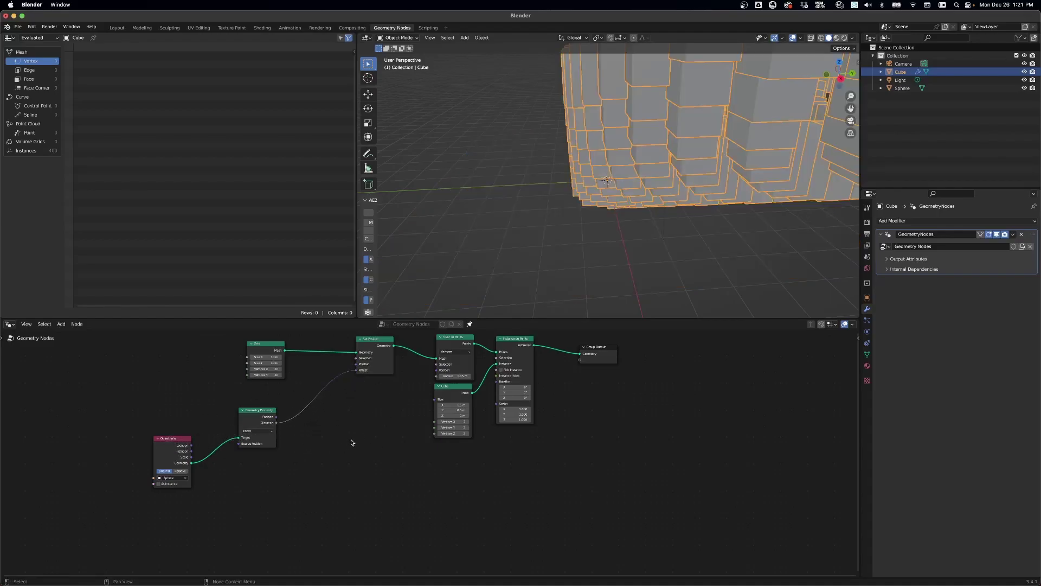
{"action": "middle_click_drag", "start_coordinate": [629, 149], "coordinate": [669, 188]}
Try moving the sphere to test whether the cubes follow it, and undo the move.
{"action": "left_click", "coordinate": [903, 88]}
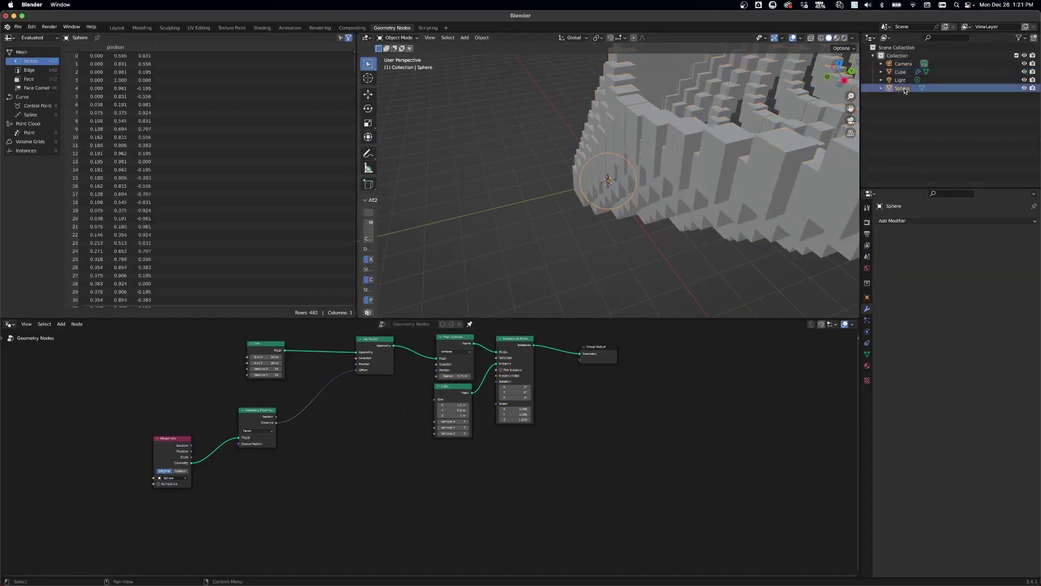
{"action": "key", "text": "g"}
{"action": "left_click", "coordinate": [725, 251]}
{"action": "key", "text": "super+z"}
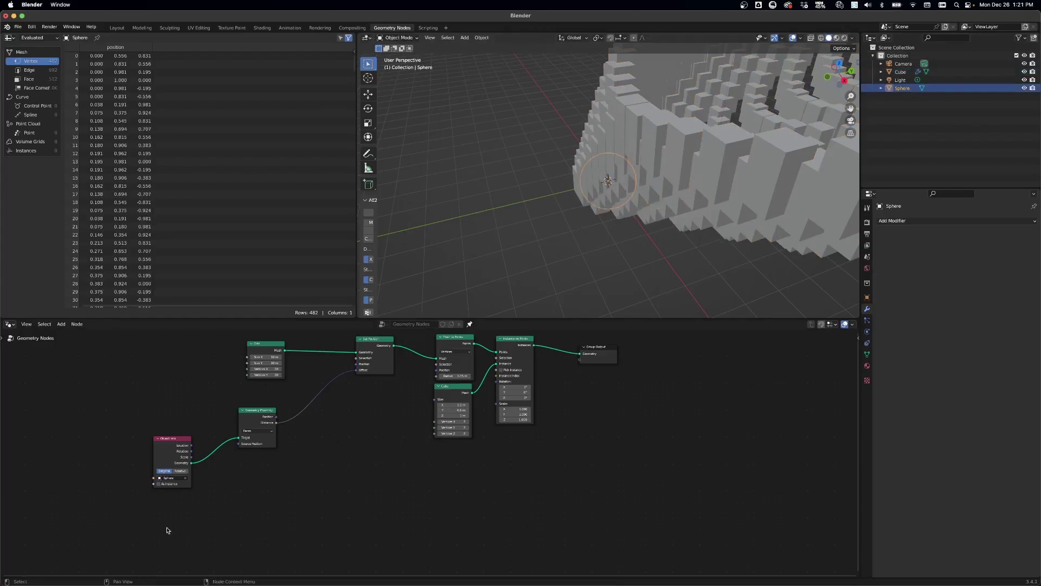
Switch the Object Info node to Relative and move the sphere to test the cubes' response.
{"action": "left_click", "coordinate": [180, 471]}
{"action": "key", "text": "g"}
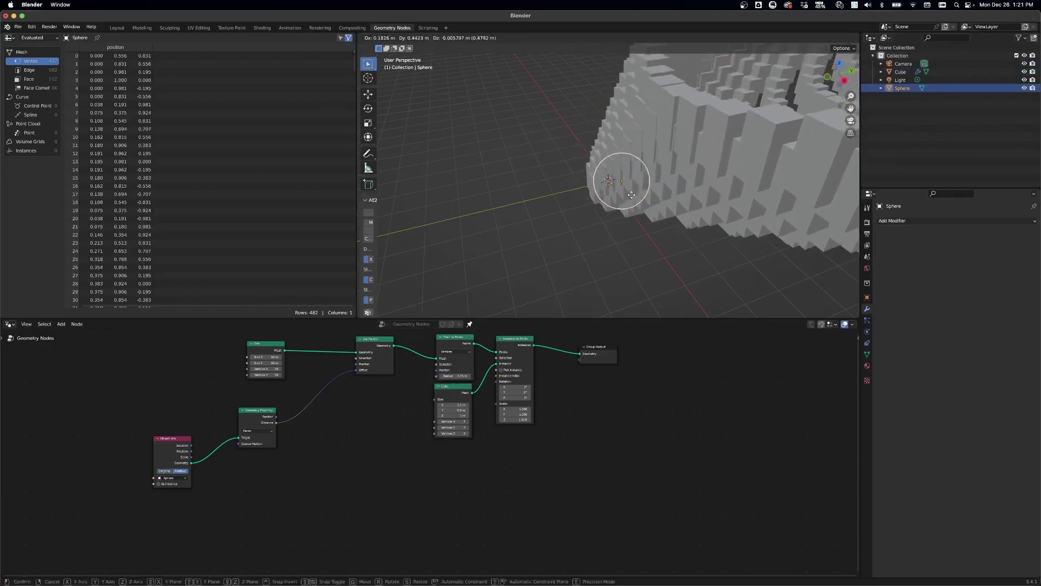
{"action": "left_click", "coordinate": [597, 191]}
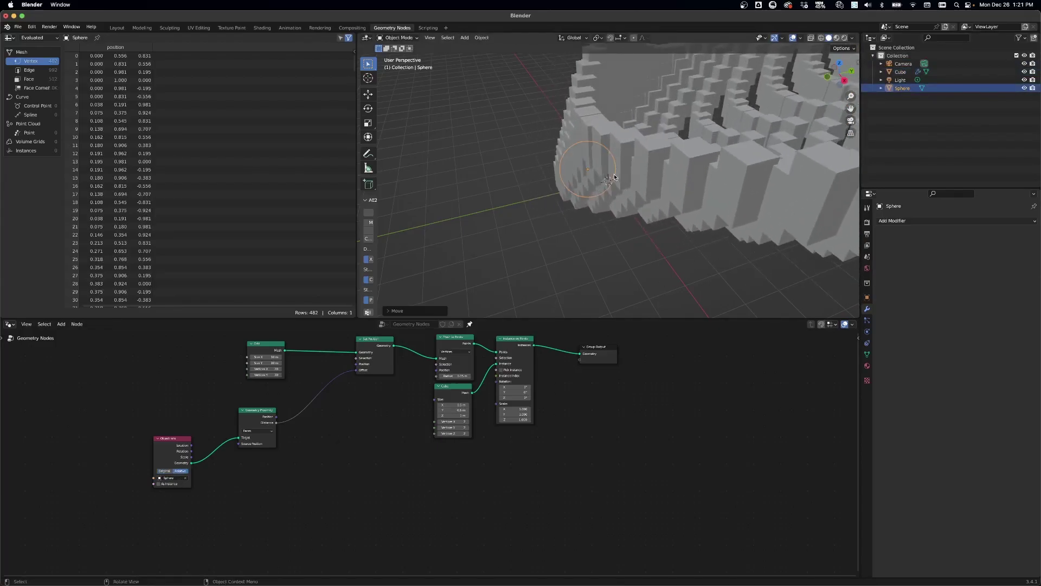
Try another sphere position, undo the sphere's test moves and deselect it.
{"action": "middle_click_drag", "start_coordinate": [614, 177], "coordinate": [675, 196]}
{"action": "key", "text": "g"}
{"action": "left_click", "coordinate": [654, 216]}
{"action": "key", "text": "super+z"}
{"action": "left_click_drag", "start_coordinate": [709, 228], "coordinate": [712, 230]}
{"action": "left_click", "coordinate": [712, 230]}
{"action": "middle_click_drag", "start_coordinate": [712, 230], "coordinate": [609, 198]}
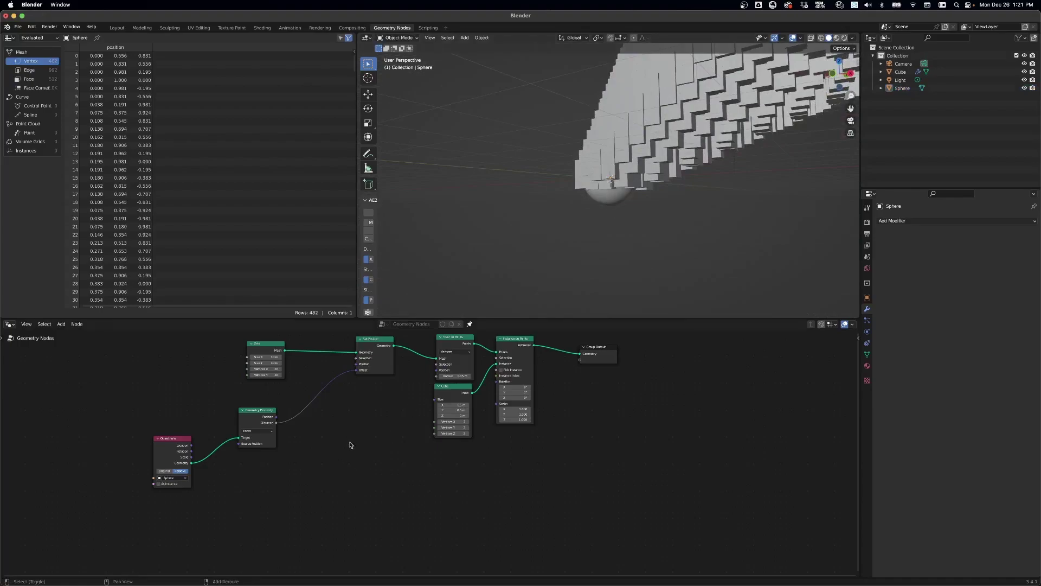
Insert a Vector Math node on the link between Geometry Proximity's Distance and Set Position's Offset.
{"action": "key", "text": "shift+a"}
{"action": "left_click", "coordinate": [332, 395]}
{"action": "type", "text": "mu"}
{"action": "key", "text": "BackSpace"}
{"action": "type", "text": "ath"}
{"action": "key", "text": "Down"}
{"action": "key", "text": "Return"}
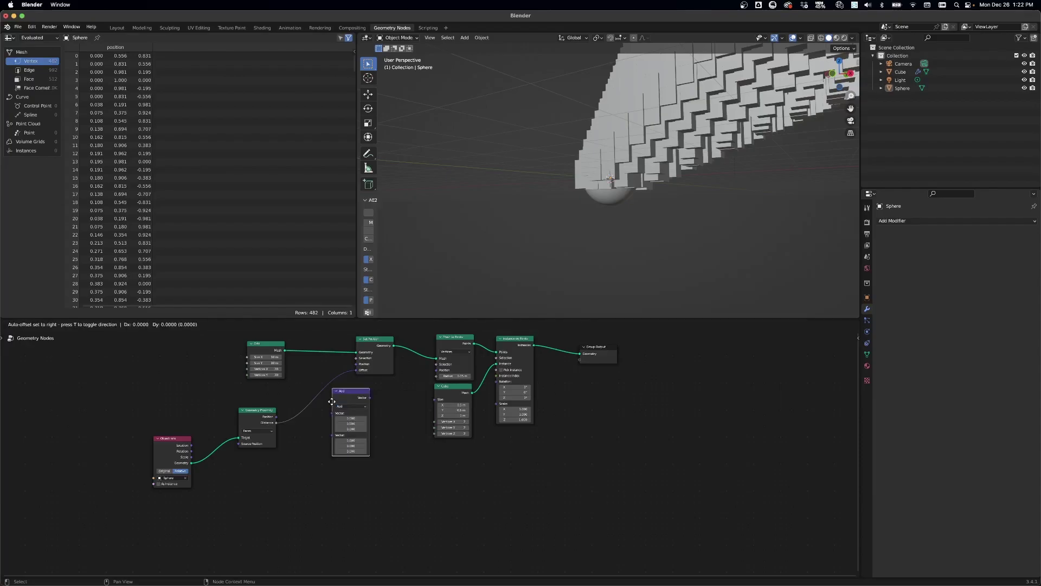
{"action": "left_click", "coordinate": [325, 385]}
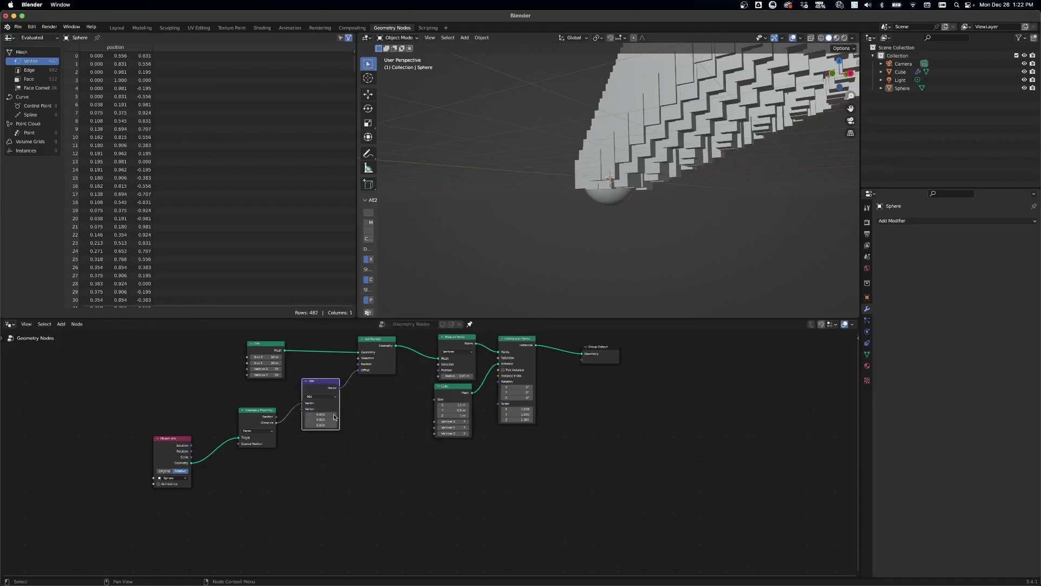
Change the Vector Math operation to Multiply and set its Z factor to 1.
{"action": "left_click", "coordinate": [328, 397]}
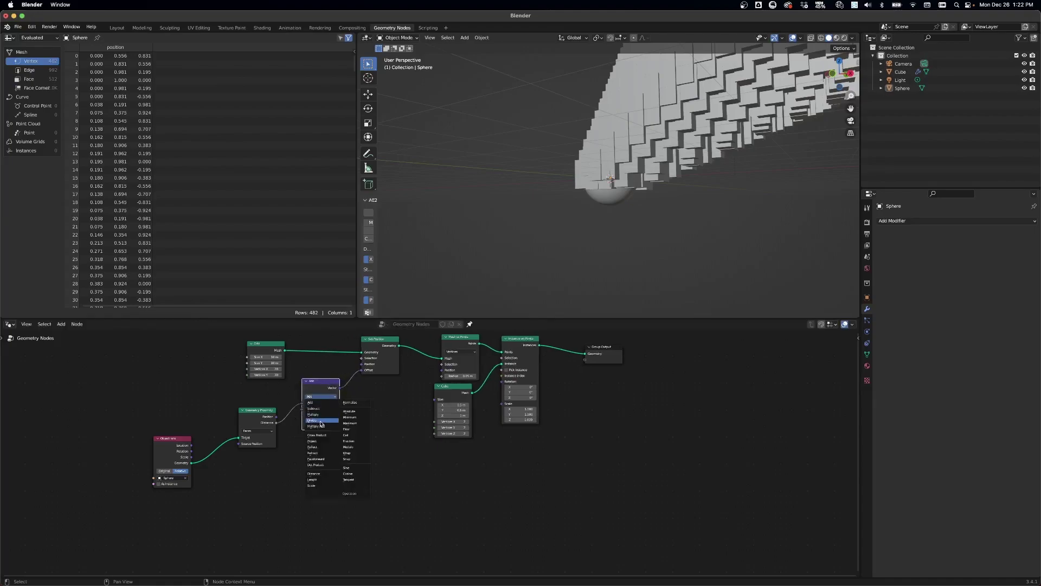
{"action": "left_click", "coordinate": [315, 414]}
{"action": "middle_click_drag", "start_coordinate": [521, 258], "coordinate": [500, 256]}
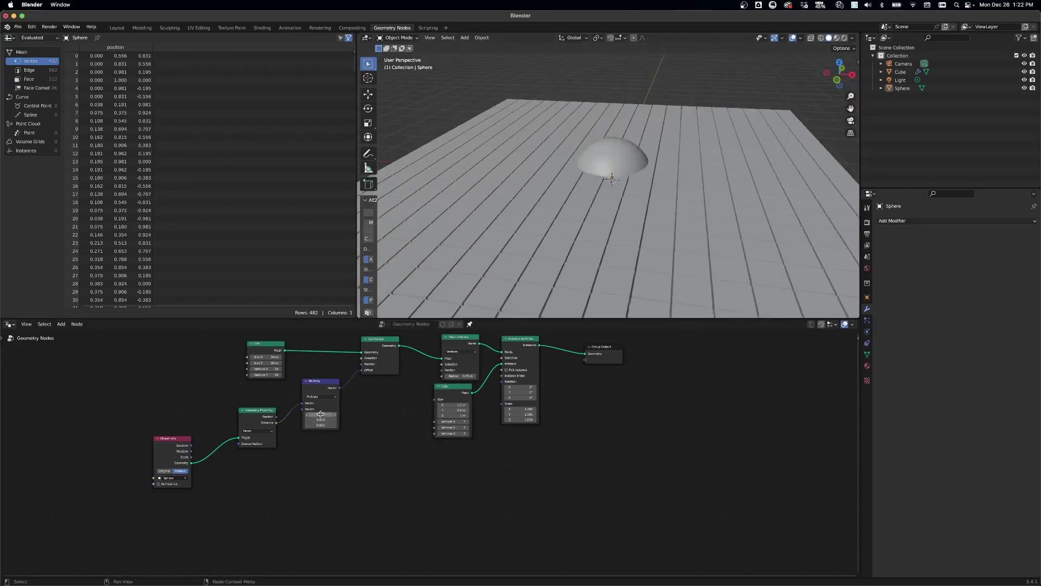
{"action": "left_click_drag", "start_coordinate": [256, 414], "coordinate": [235, 413]}
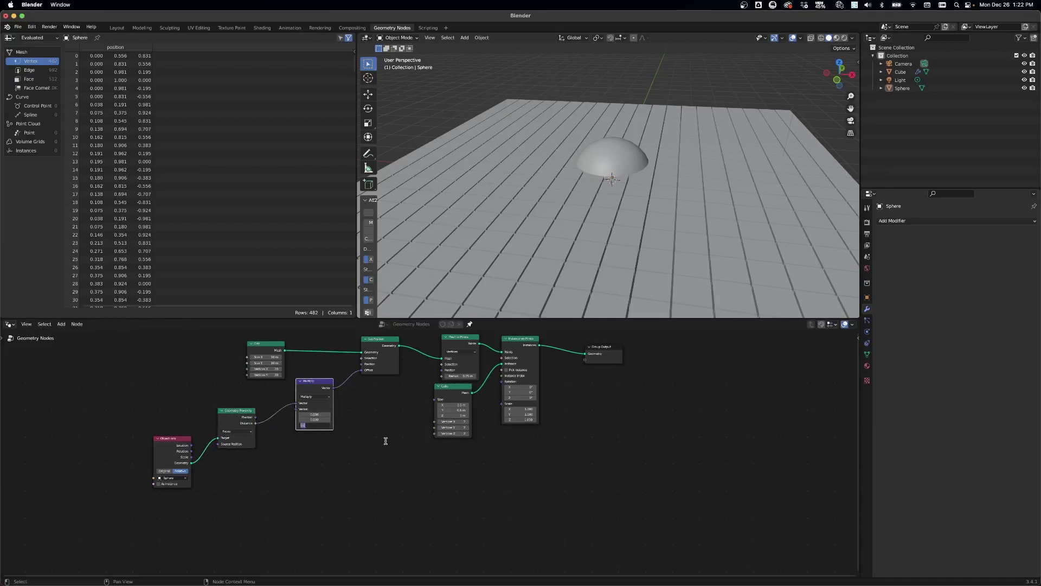
{"action": "type", "text": "2"}
{"action": "key", "text": "Return"}
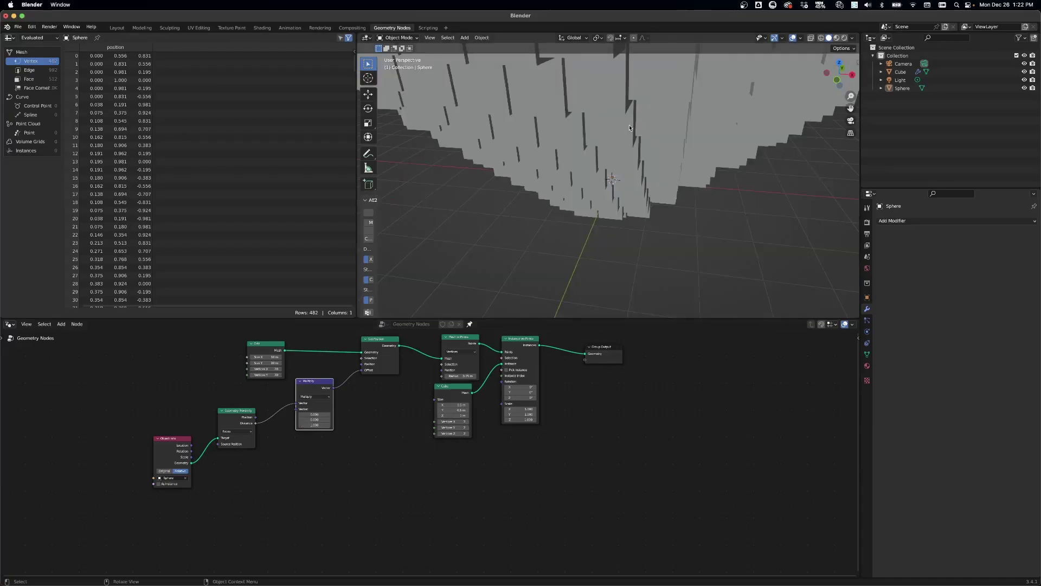
Try raising the sphere along the Z axis to test its effect on the surrounding cubes.
{"action": "scroll", "coordinate": [632, 132], "scroll_direction": "down", "scroll_amount": 6}
{"action": "middle_click_drag", "start_coordinate": [635, 135], "coordinate": [777, 162]}
{"action": "left_click", "coordinate": [613, 178]}
{"action": "left_click", "coordinate": [613, 170]}
{"action": "key", "text": "g"}
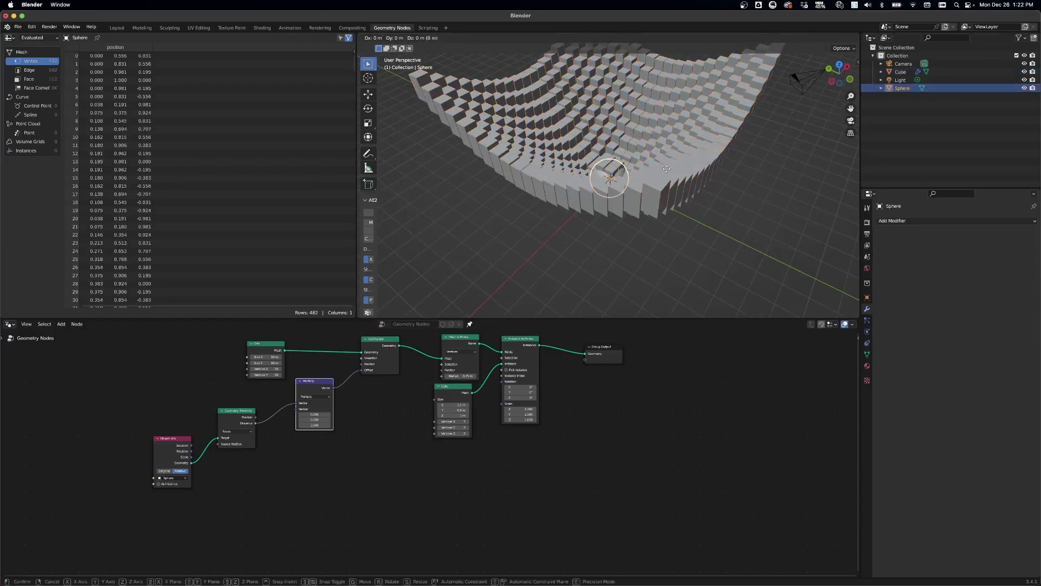
{"action": "key", "text": "z"}
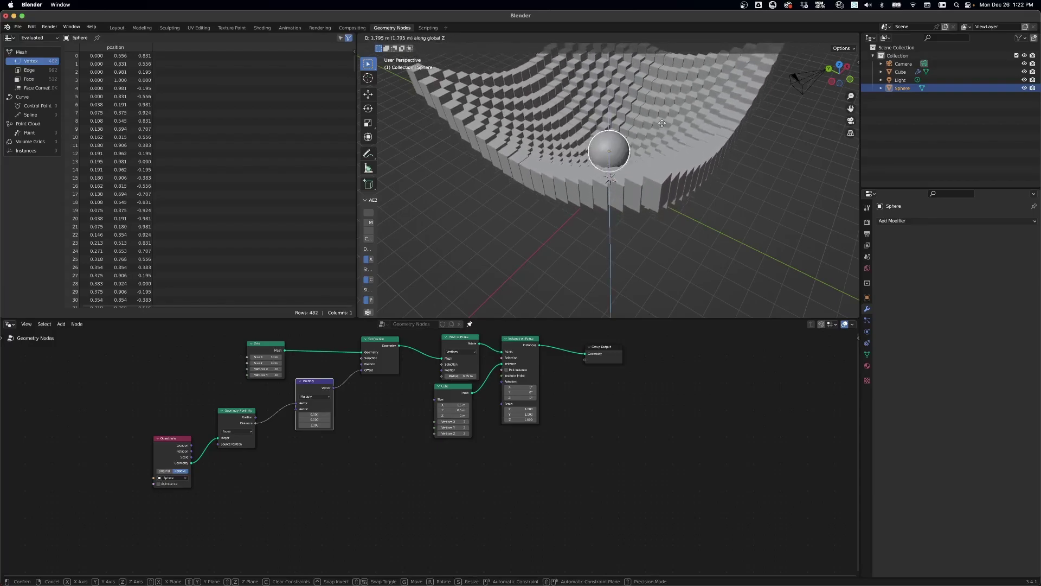
{"action": "mouse_move", "coordinate": [663, 107]}
{"action": "right_click", "coordinate": [640, 139]}
Set the Multiply node's Z factor to -1 to invert the vertical offset.
{"action": "middle_click_drag", "start_coordinate": [578, 202], "coordinate": [634, 162]}
{"action": "left_click", "coordinate": [312, 426]}
{"action": "type", "text": "-1"}
{"action": "key", "text": "Return"}
Move the sphere slightly above its starting height and set the Multiply node's Z factor to 0.5.
{"action": "key", "text": "g"}
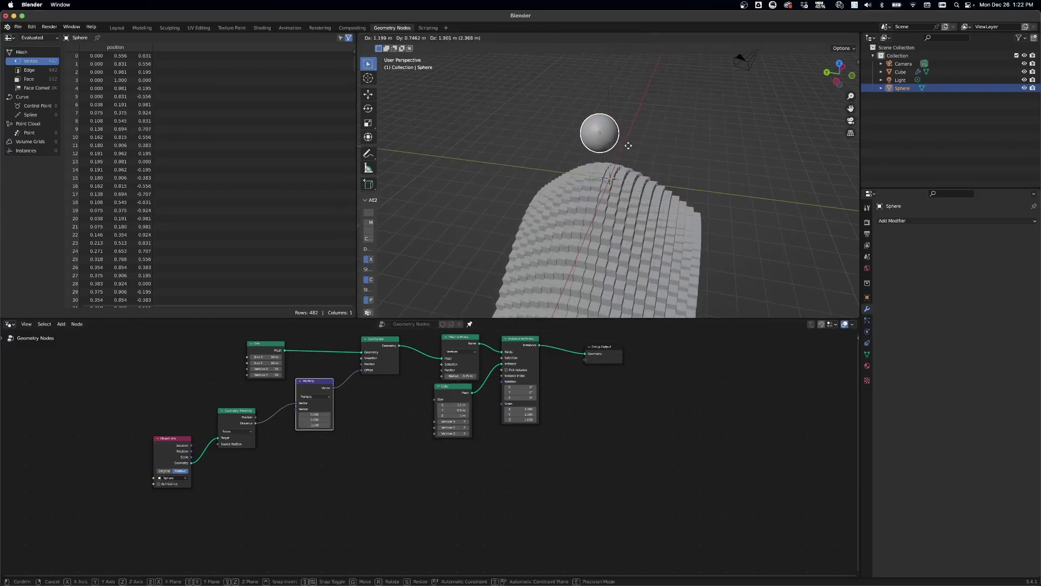
{"action": "key", "text": "z"}
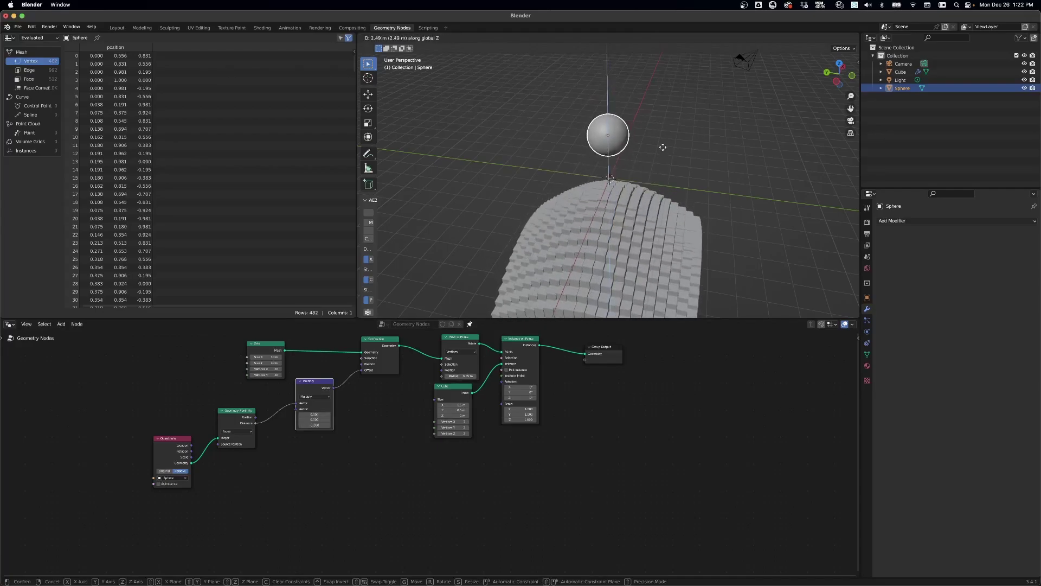
{"action": "left_click", "coordinate": [705, 200]}
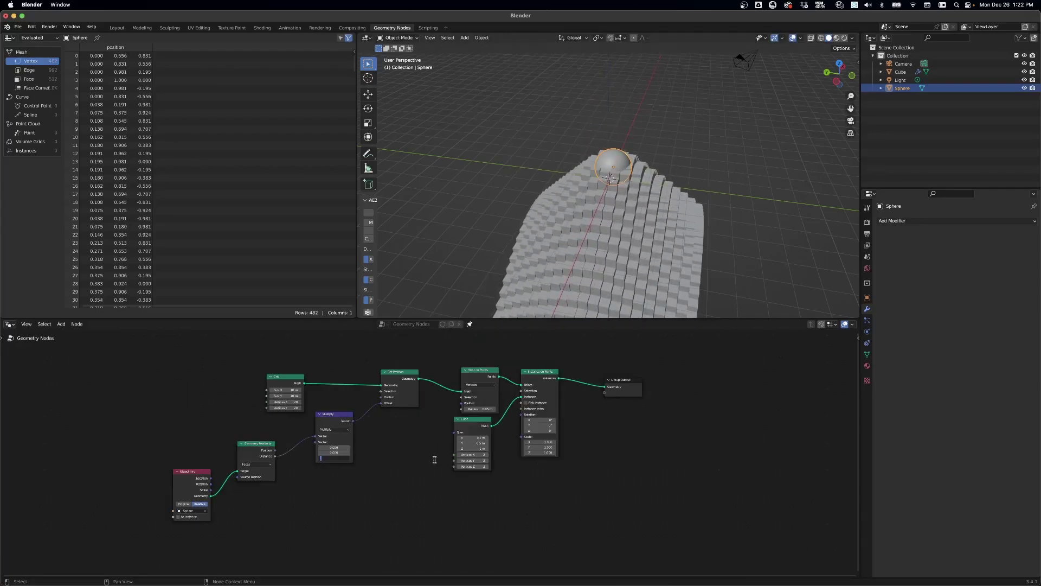
{"action": "type", "text": ".5"}
{"action": "key", "text": "Return"}
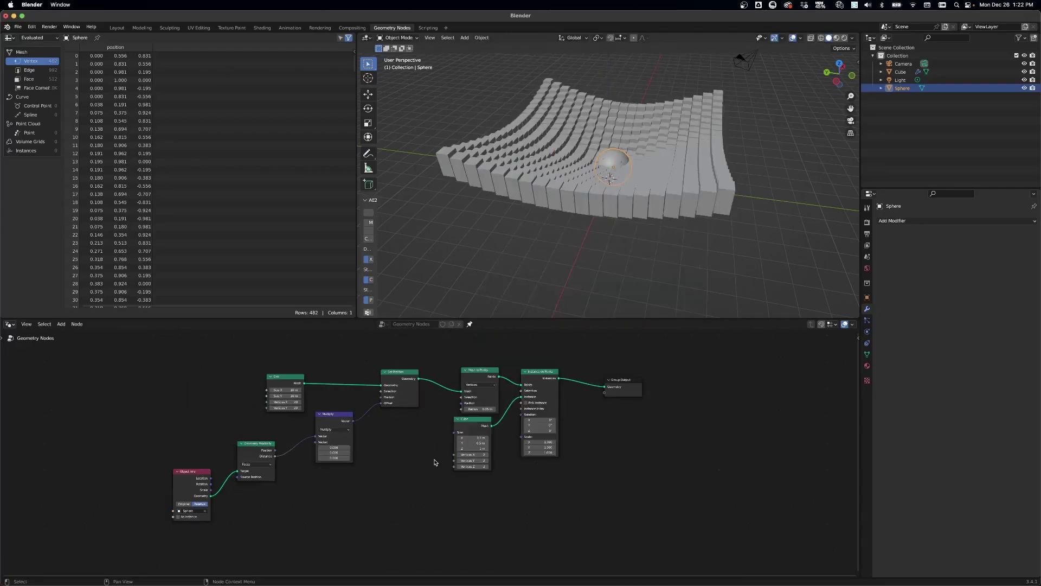
Scale the sphere down to about 0.504 and raise it along Z to a height of about 1.37 m.
{"action": "key", "text": "s"}
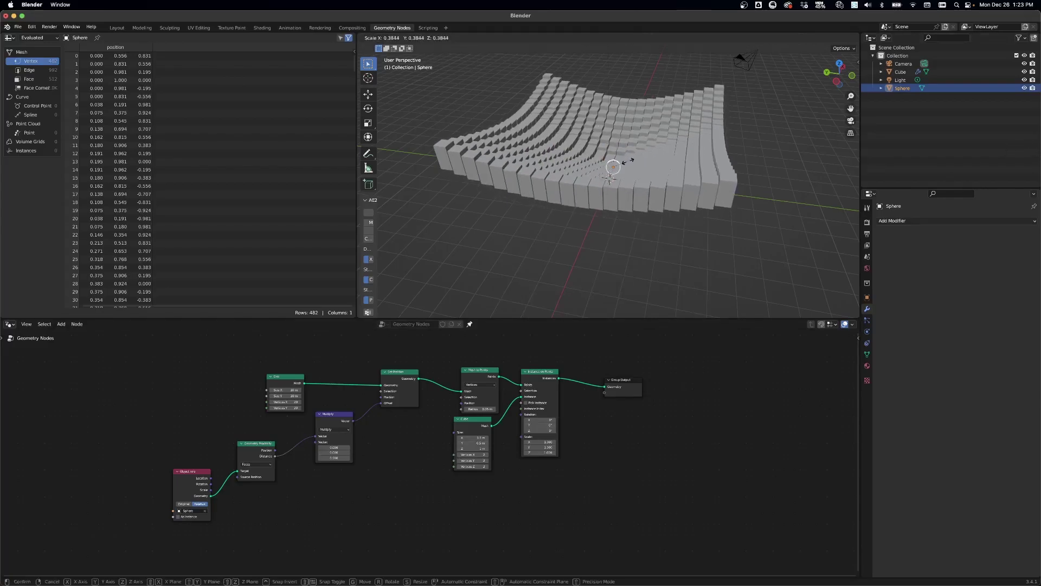
{"action": "left_click", "coordinate": [630, 161]}
{"action": "key", "text": "g"}
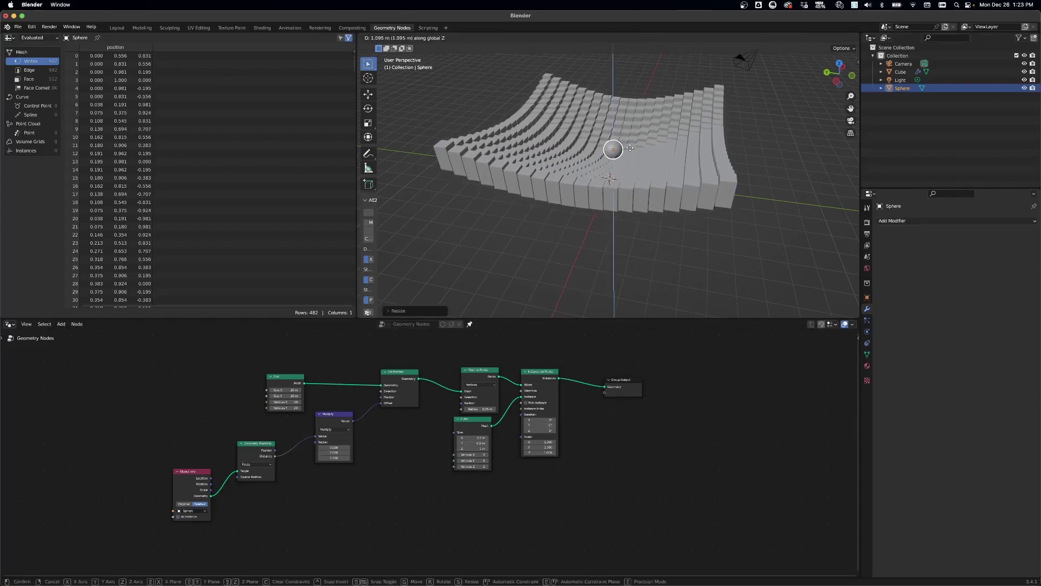
{"action": "left_click", "coordinate": [655, 161]}
{"action": "middle_click_drag", "start_coordinate": [655, 161], "coordinate": [607, 168]}
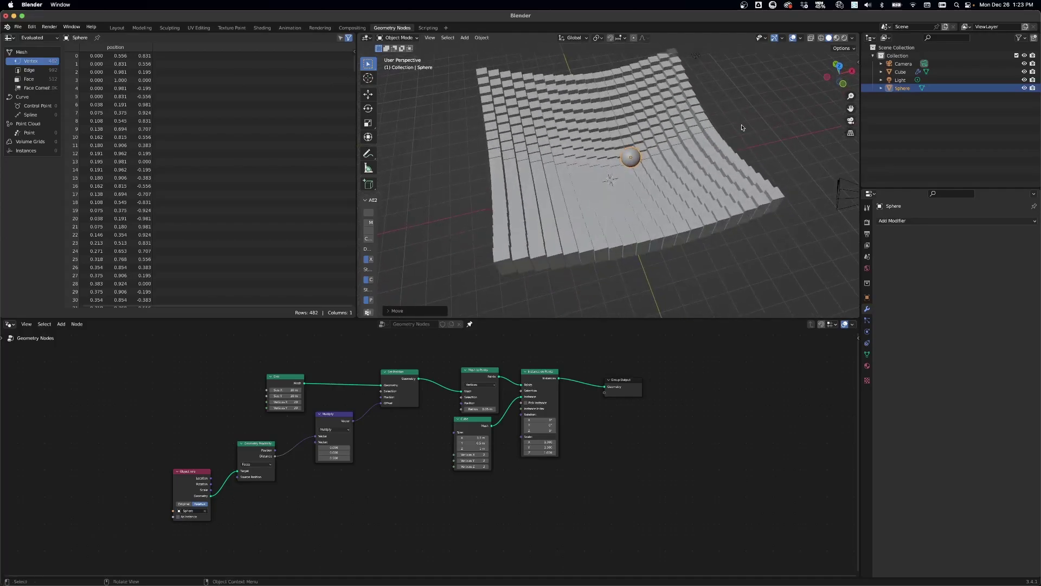
Reset the sphere's X, Y and Z location to 0 m.
{"action": "key", "text": "n"}
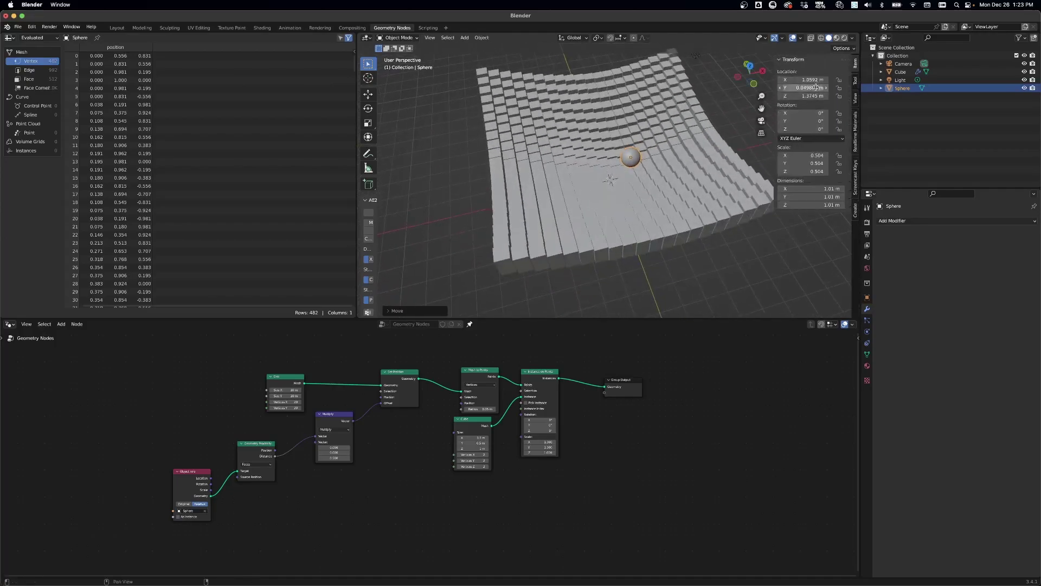
{"action": "left_click_drag", "start_coordinate": [798, 79], "coordinate": [798, 96]}
{"action": "type", "text": "0"}
{"action": "key", "text": "Return"}
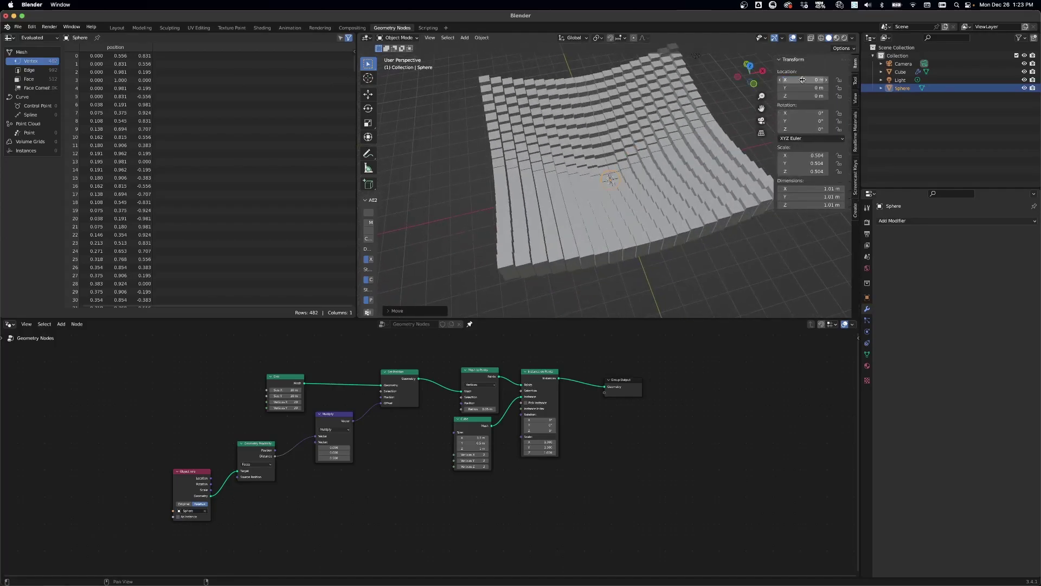
Raise the sphere along the Z axis to a height of about 1.6 m.
{"action": "key", "text": "alt+a"}
{"action": "left_click", "coordinate": [903, 88]}
{"action": "key", "text": "g"}
{"action": "key", "text": "z"}
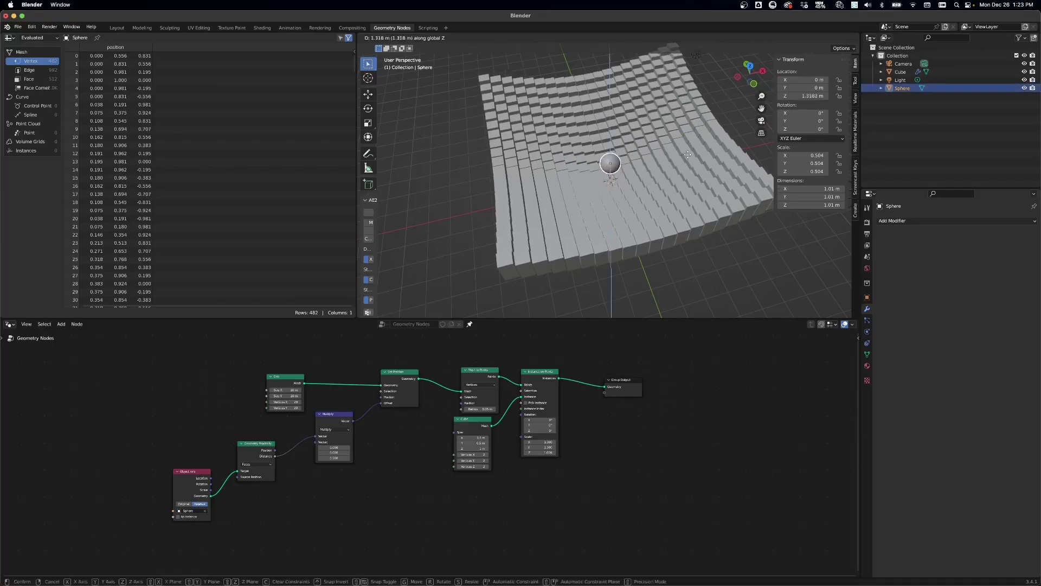
{"action": "left_click", "coordinate": [576, 174]}
{"action": "mouse_move", "coordinate": [576, 174]}
{"action": "middle_mouse_down"}
{"action": "mouse_move", "coordinate": [582, 157]}
{"action": "mouse_move", "coordinate": [577, 165]}
{"action": "middle_mouse_up"}
Try moving the sphere along the X and Y axes to test how the cube grid reacts.
{"action": "key", "text": "g"}
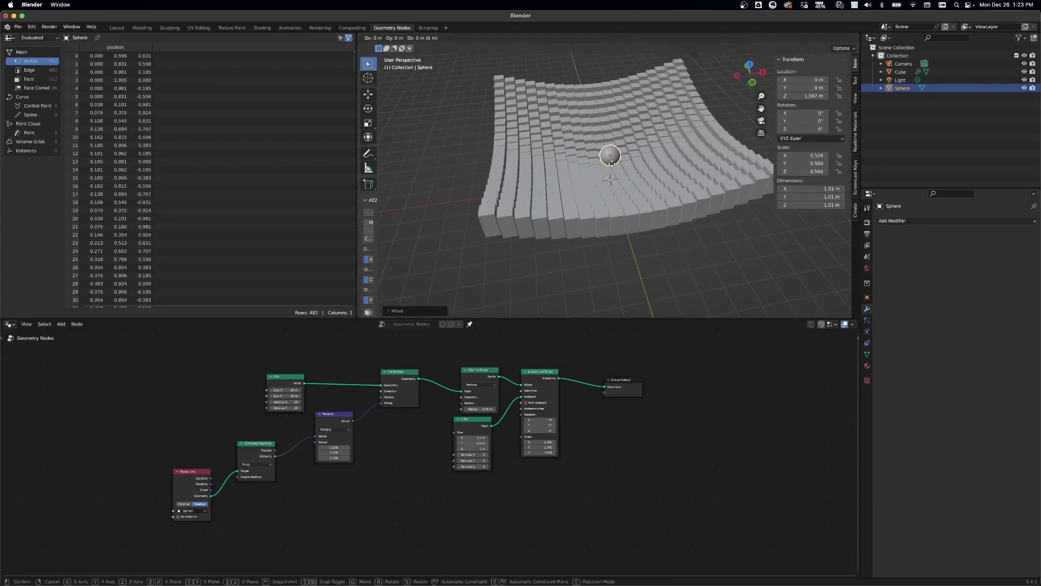
{"action": "key", "text": "x"}
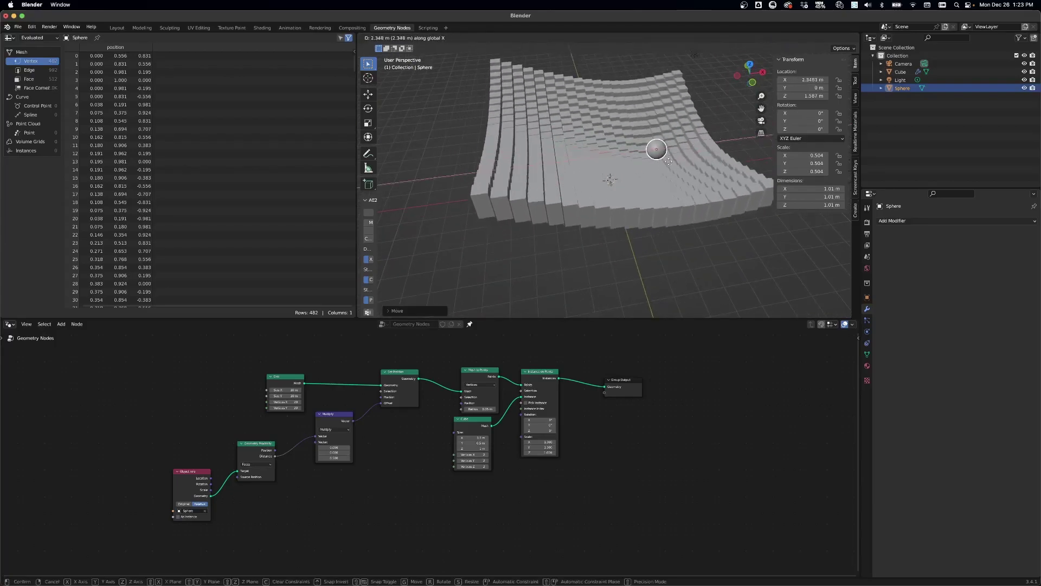
{"action": "left_click", "coordinate": [610, 166]}
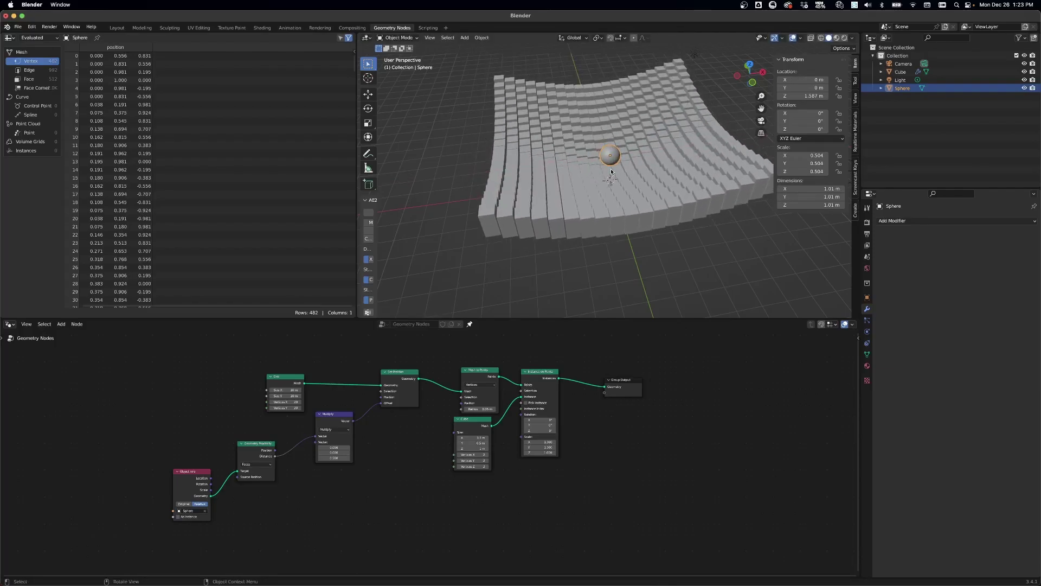
{"action": "key", "text": "g"}
{"action": "key", "text": "y"}
{"action": "left_click", "coordinate": [626, 174]}
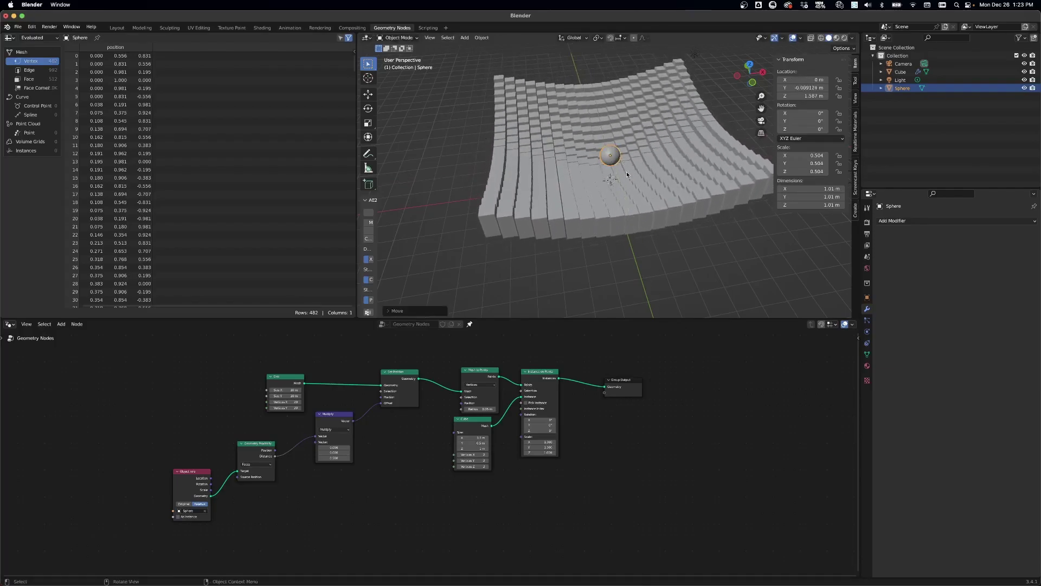
Switch to the camera view, lower the cube grid along Z, and lower the sphere to a height of about 0.74 m.
{"action": "left_click", "coordinate": [752, 65]}
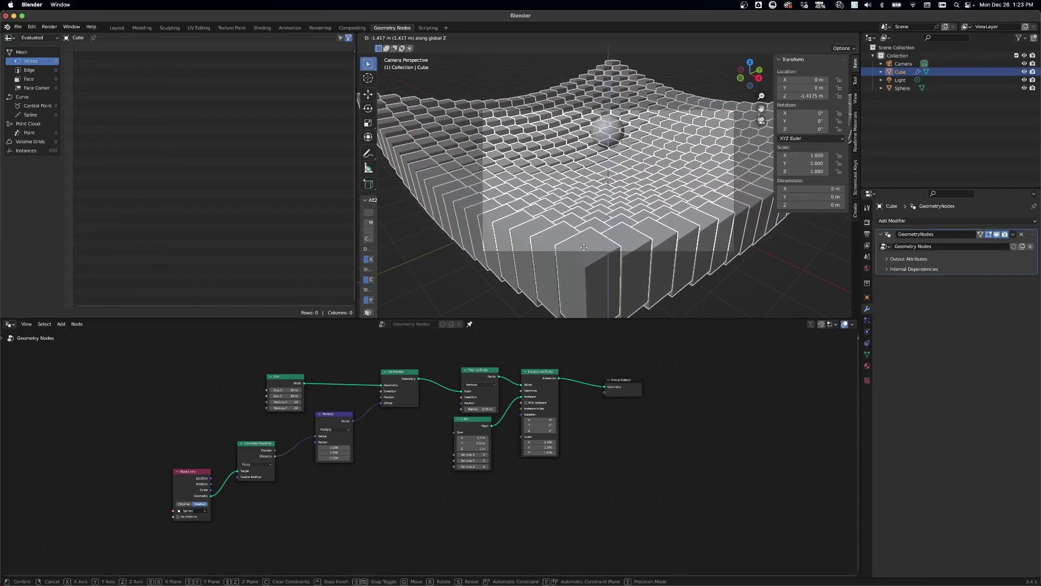
{"action": "left_click", "coordinate": [618, 198]}
{"action": "left_click", "coordinate": [665, 79]}
{"action": "left_click", "coordinate": [662, 113]}
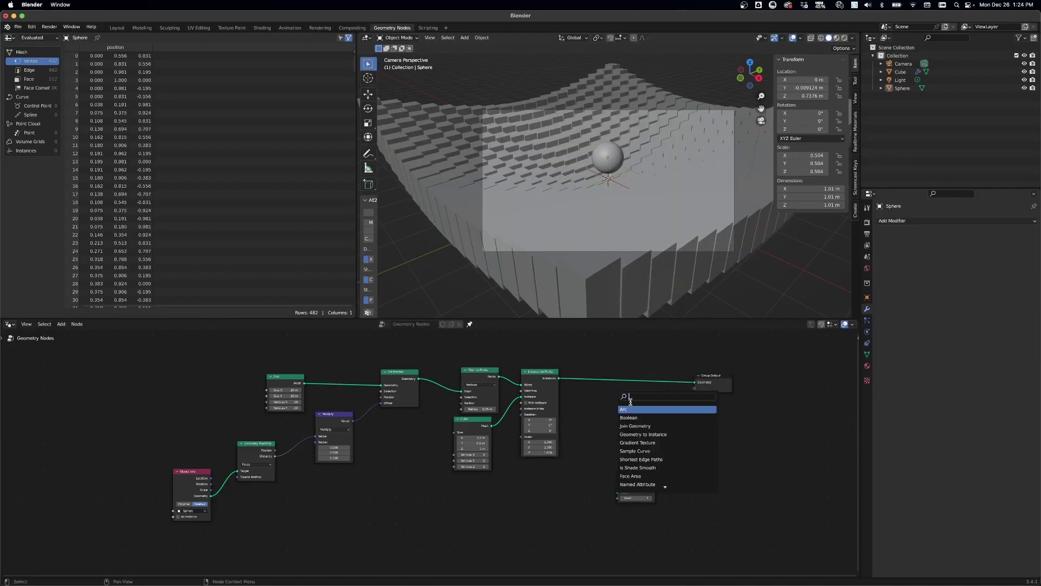
Add a Realize Instances node between Instance on Points and Group Output.
{"action": "type", "text": "al"}
{"action": "key", "text": "Return"}
{"action": "left_click", "coordinate": [634, 383]}
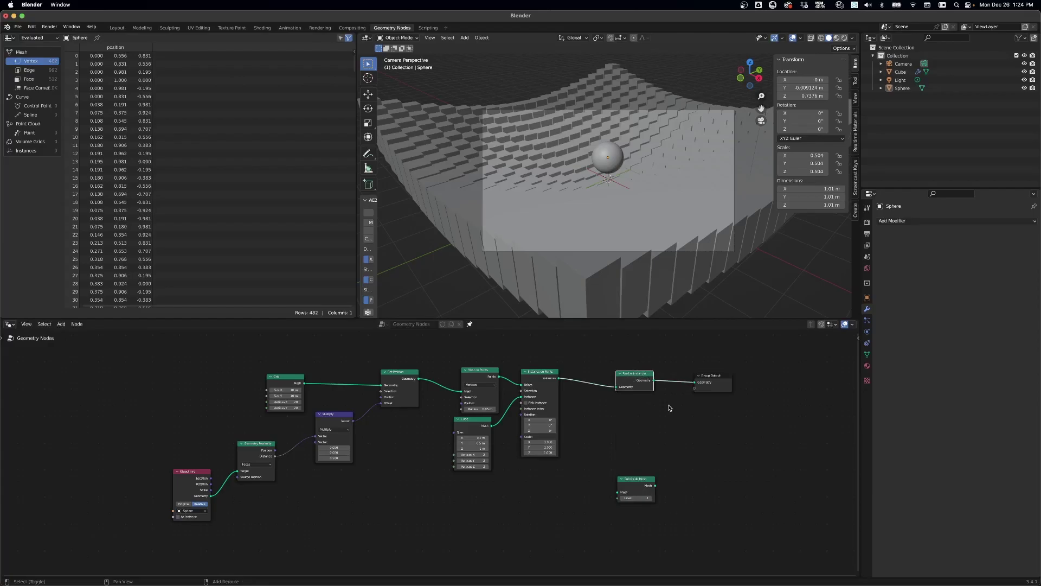
Add a Set Material node between Realize Instances and Group Output and assign the existing Material to it.
{"action": "key", "text": "shift+a"}
{"action": "type", "text": "set"}
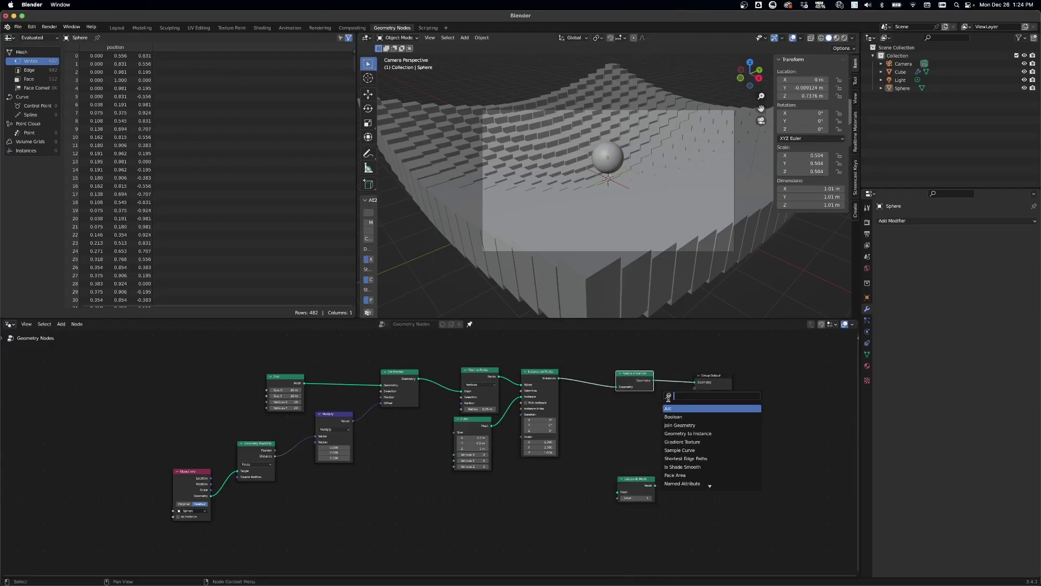
{"action": "left_click", "coordinate": [673, 416]}
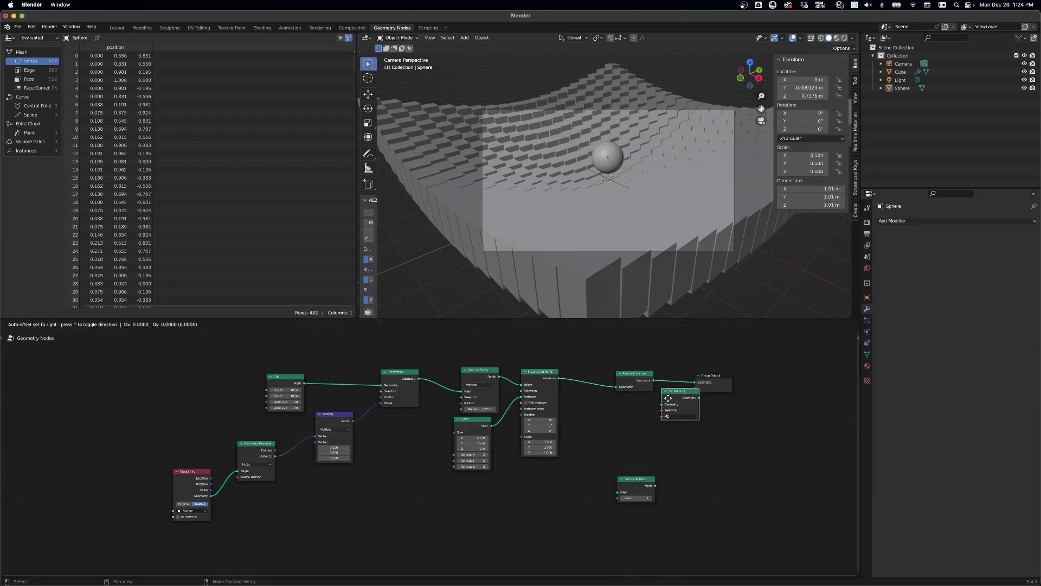
{"action": "left_click", "coordinate": [683, 379]}
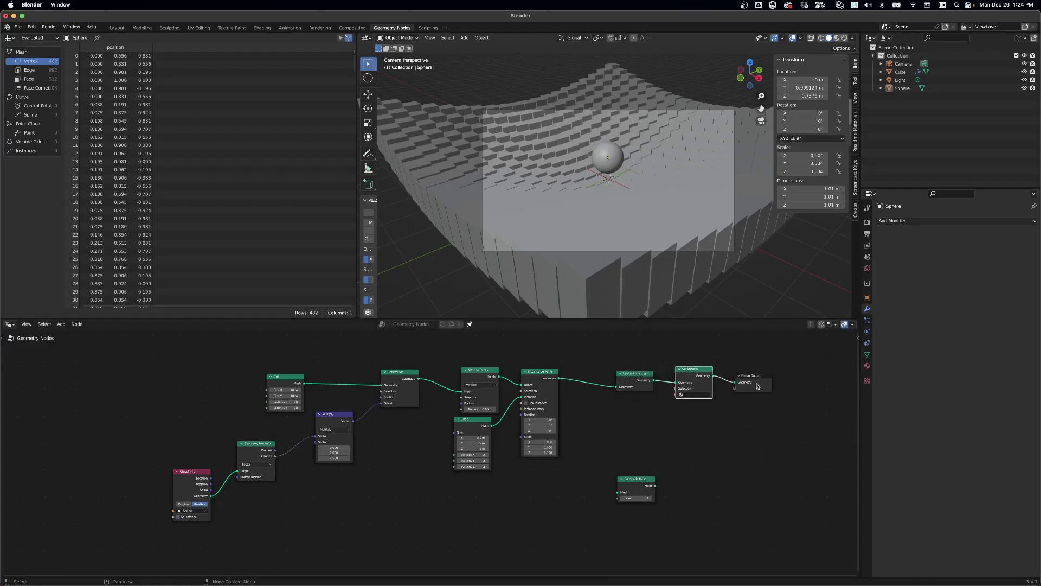
{"action": "left_click", "coordinate": [705, 394]}
{"action": "left_click", "coordinate": [708, 405]}
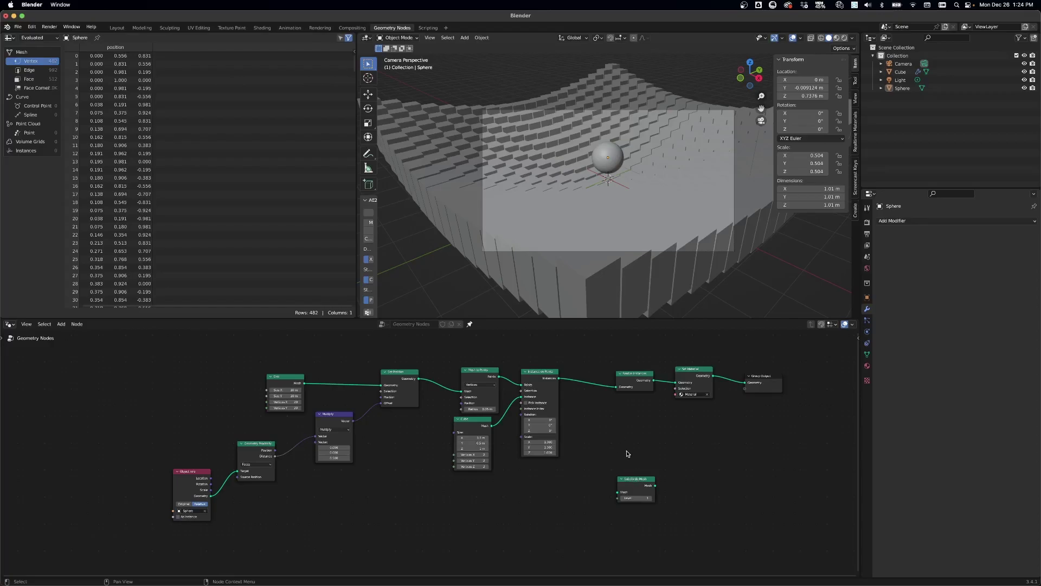
Insert the loose Subdivide Mesh node between Instance on Points and Realize Instances.
{"action": "left_click_drag", "start_coordinate": [625, 478], "coordinate": [604, 372]}
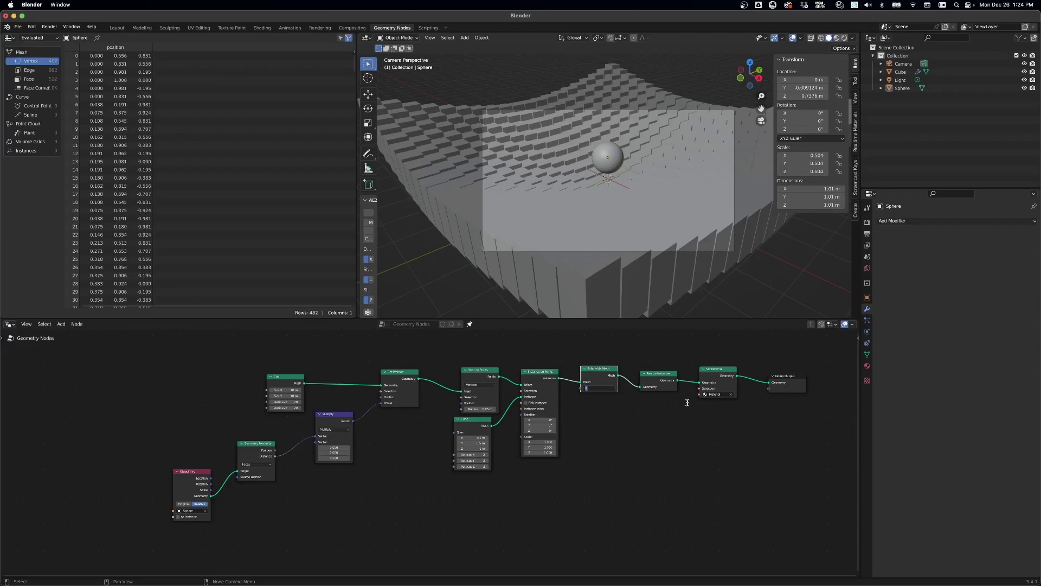
{"action": "left_click", "coordinate": [673, 453]}
Show the viewport in rendered shading and set the render engine to Cycles.
{"action": "key", "text": "z"}
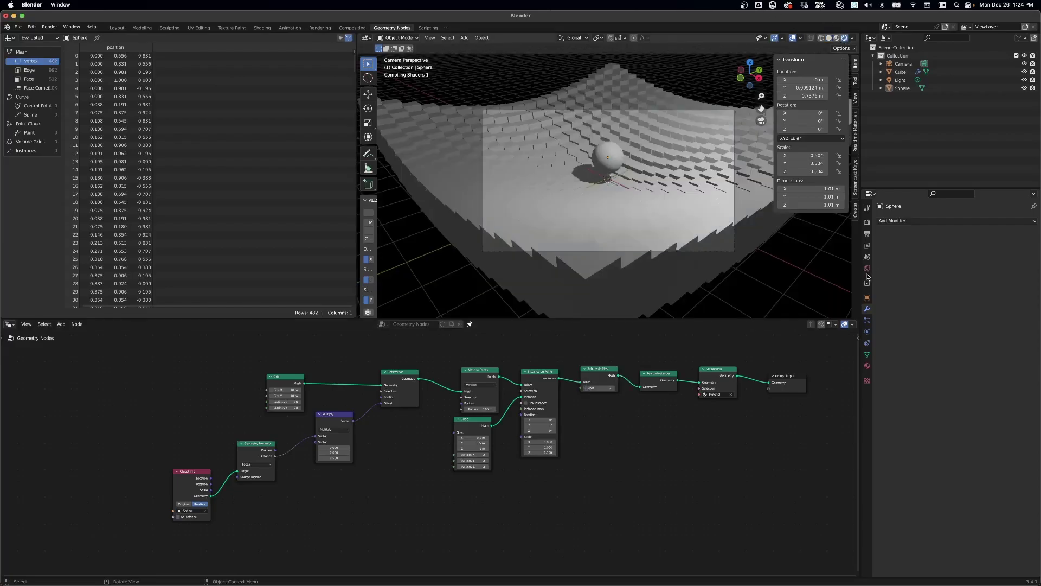
{"action": "left_click", "coordinate": [867, 224]}
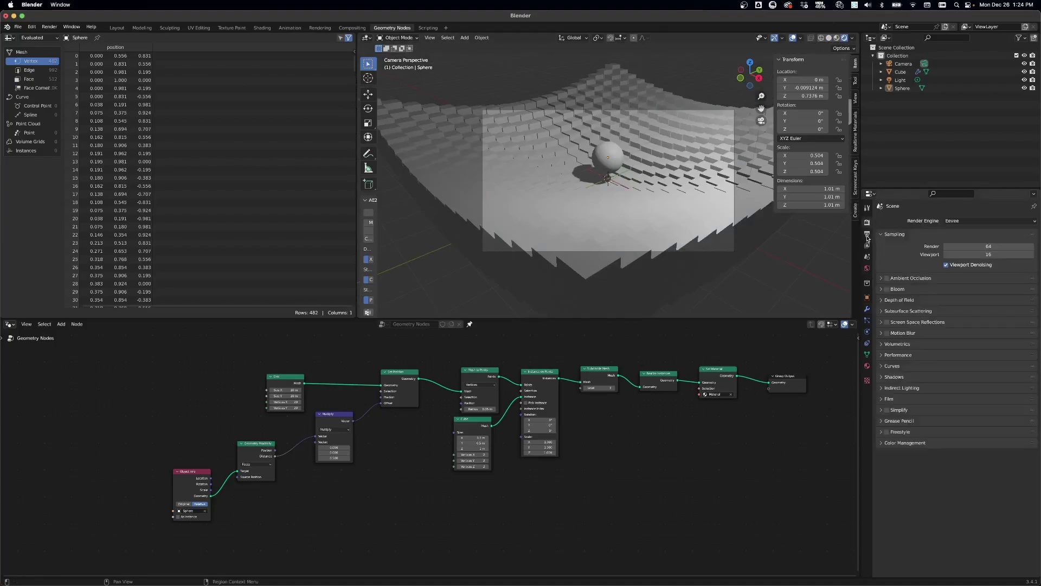
{"action": "left_click", "coordinate": [1002, 221]}
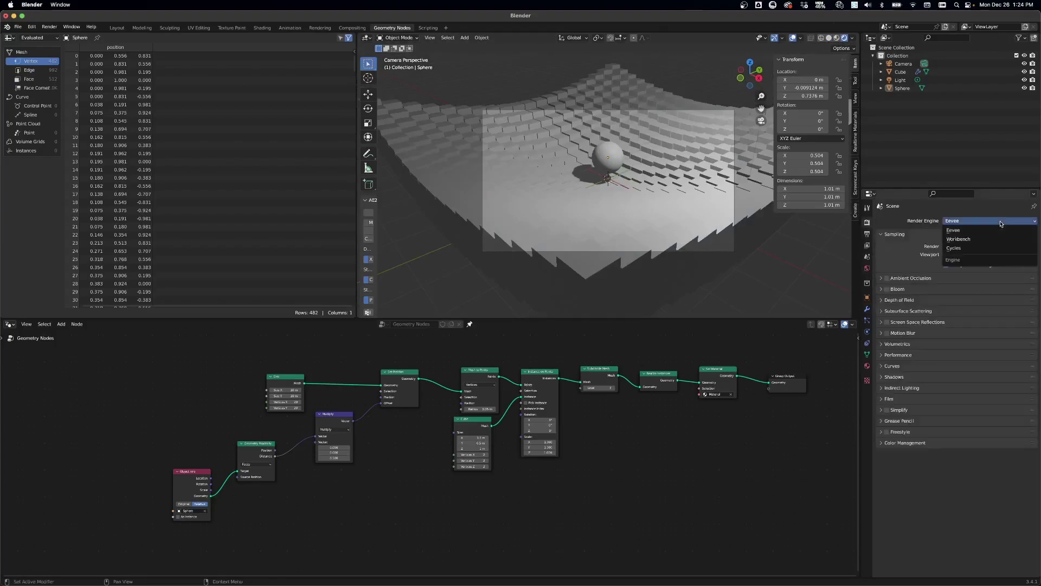
{"action": "left_click", "coordinate": [979, 248]}
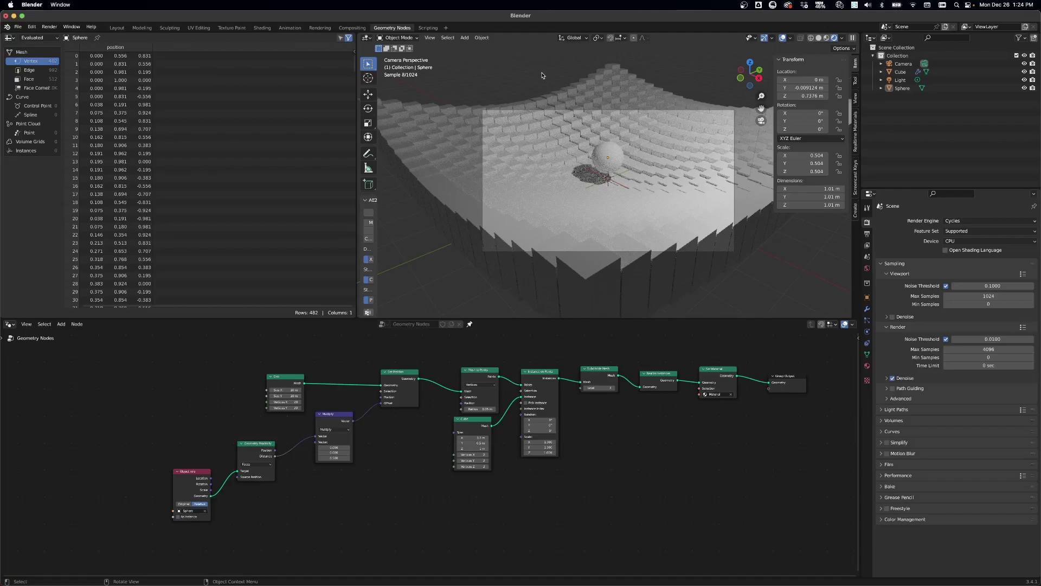
Open the Shading workspace and create a new material for the sphere.
{"action": "left_click", "coordinate": [263, 27]}
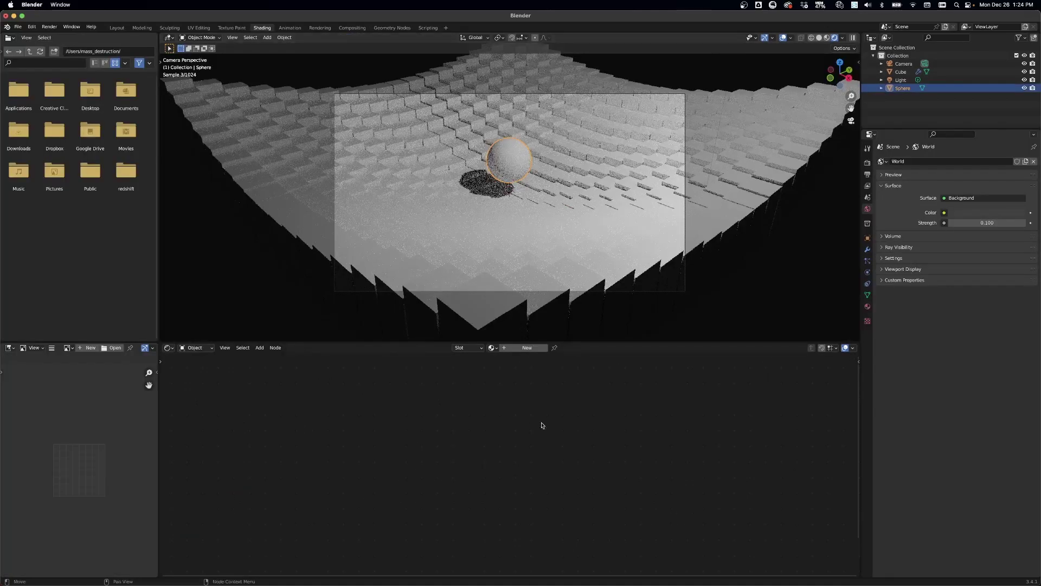
{"action": "left_click", "coordinate": [516, 350]}
{"action": "scroll", "coordinate": [395, 425], "scroll_direction": "down", "scroll_amount": 3}
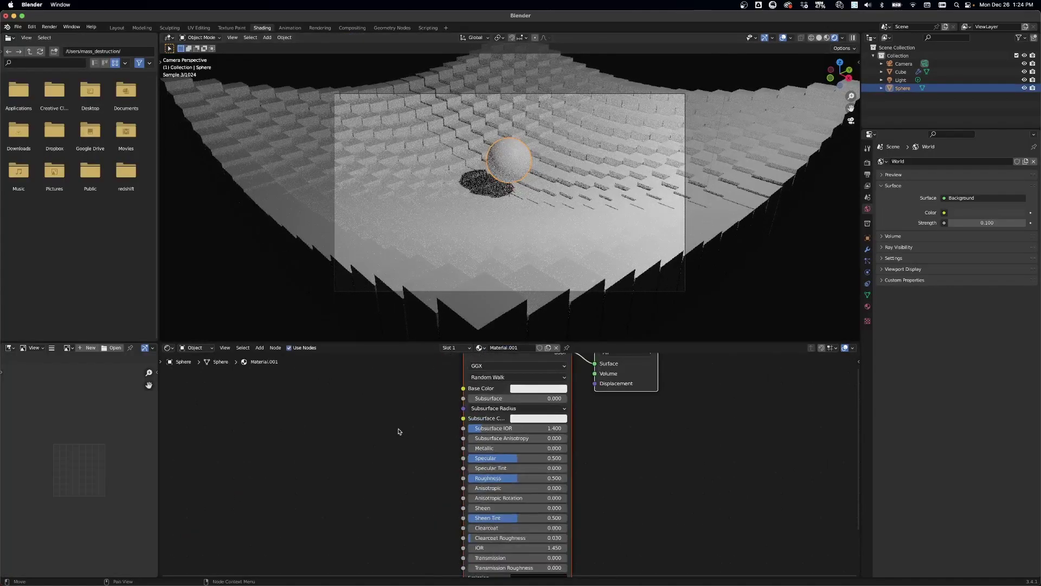
{"action": "middle_click_drag", "start_coordinate": [395, 425], "coordinate": [414, 472]}
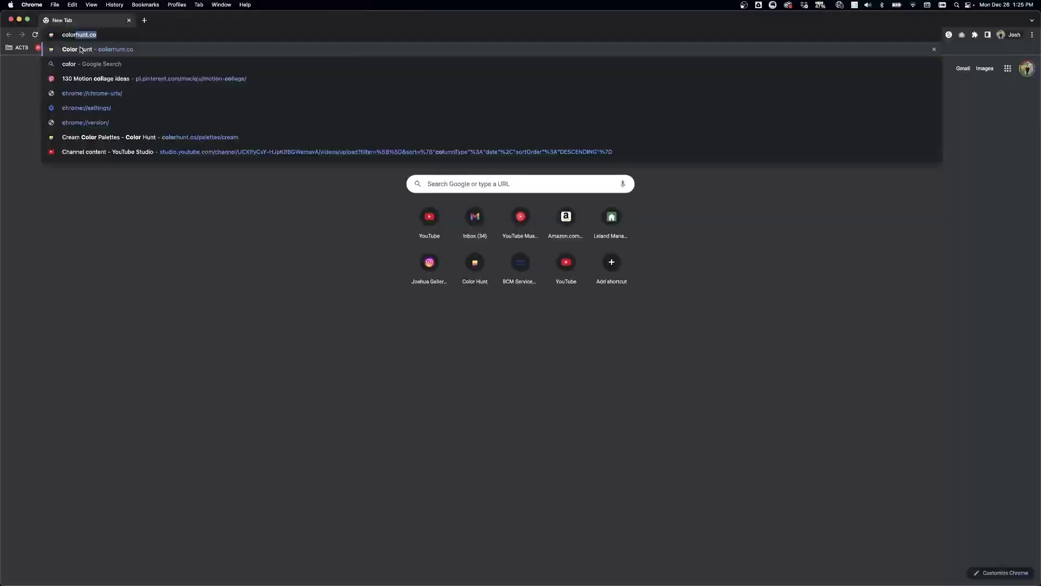
Switch to Chrome, open colorhunt.co, and browse the new and Pastel color palettes for a reference.
{"action": "key", "text": "Return"}
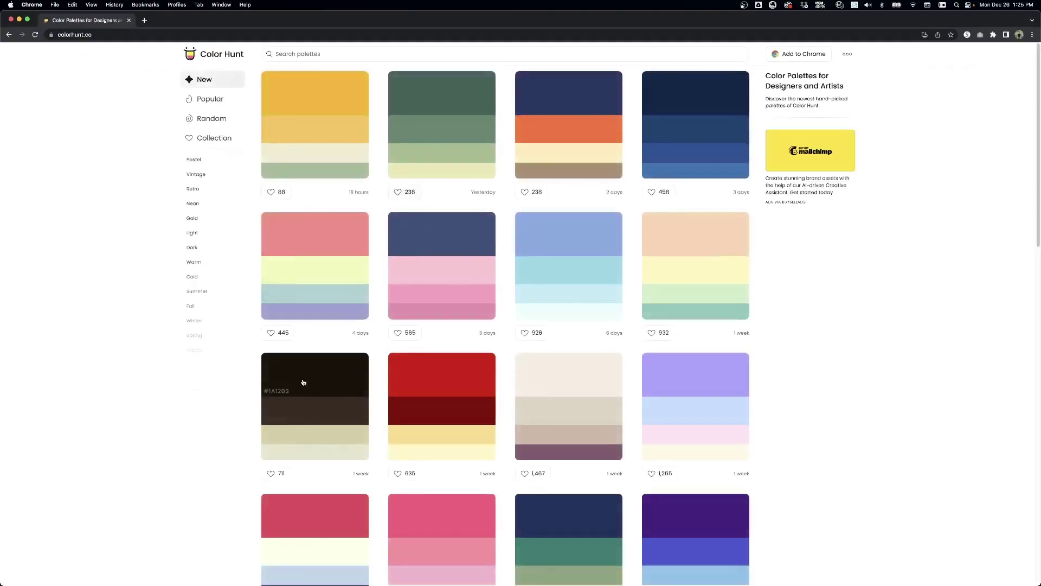
{"action": "scroll", "coordinate": [275, 391], "scroll_direction": "down", "scroll_amount": 6}
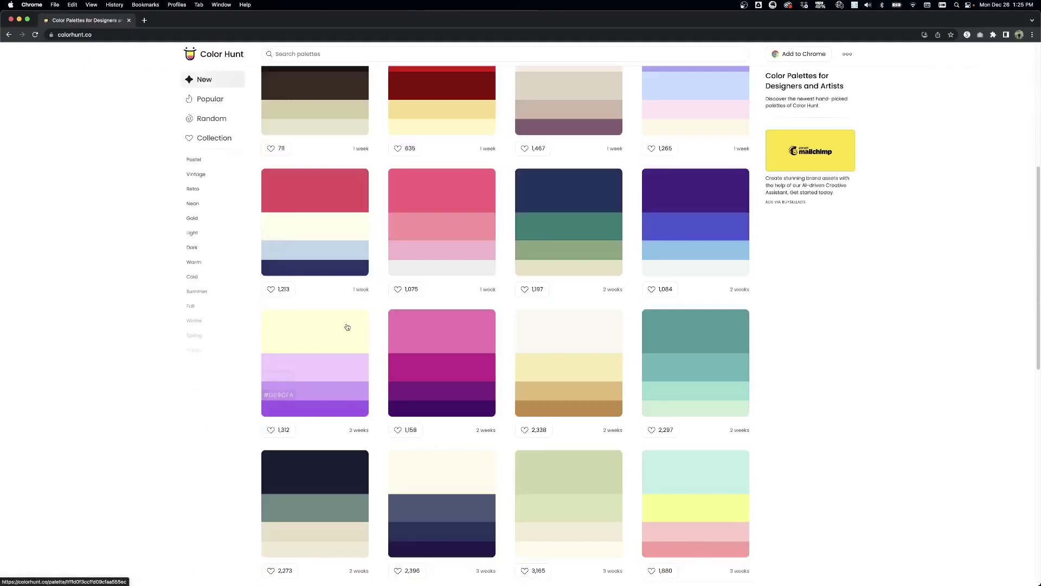
{"action": "scroll", "coordinate": [382, 352], "scroll_direction": "up", "scroll_amount": 1}
{"action": "scroll", "coordinate": [199, 269], "scroll_direction": "down", "scroll_amount": 1}
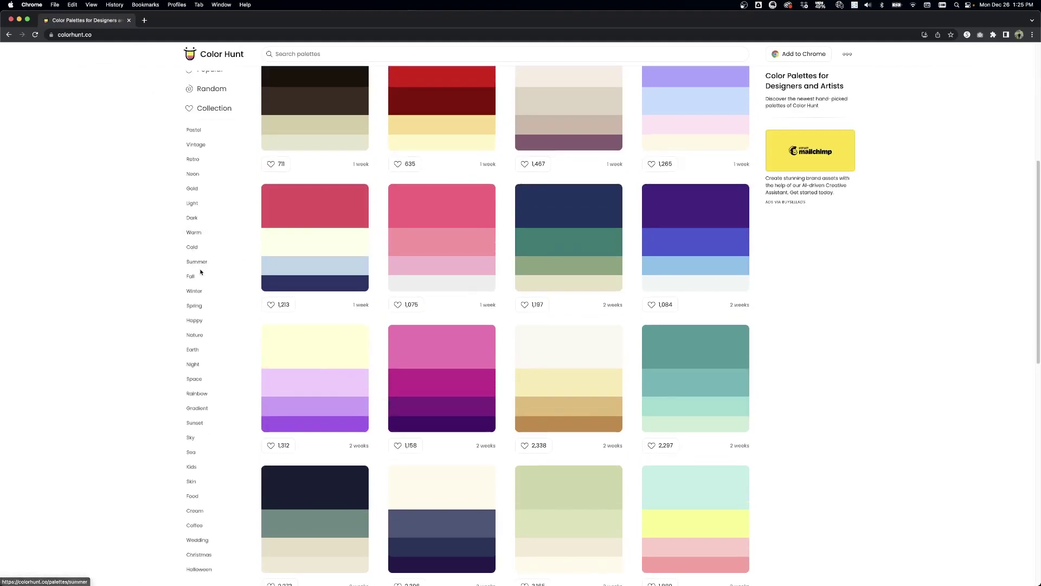
{"action": "scroll", "coordinate": [199, 244], "scroll_direction": "up", "scroll_amount": 1}
{"action": "left_click", "coordinate": [200, 139]}
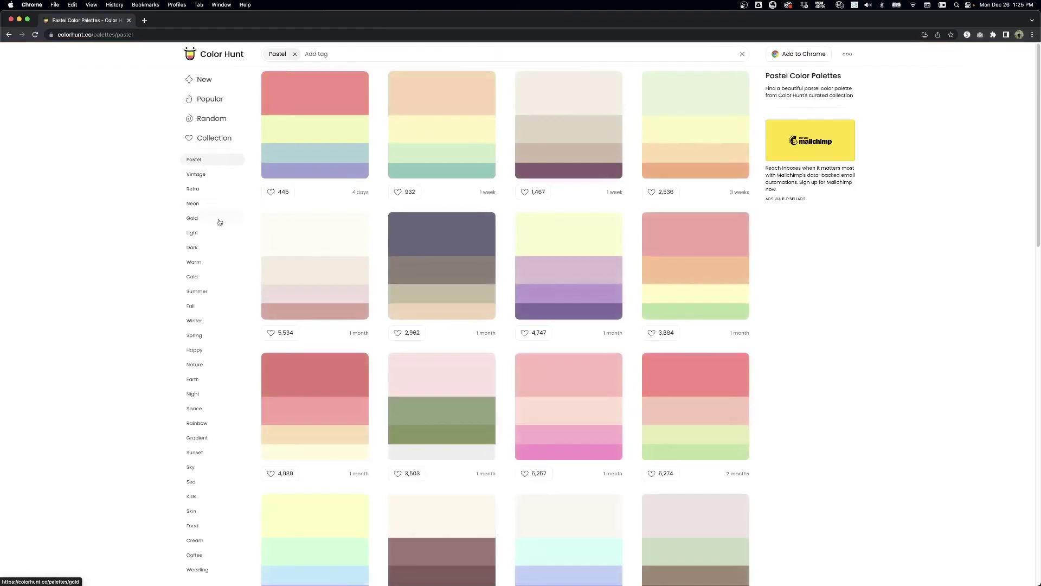
{"action": "scroll", "coordinate": [220, 222], "scroll_direction": "down", "scroll_amount": 1}
{"action": "scroll", "coordinate": [353, 301], "scroll_direction": "down", "scroll_amount": 2}
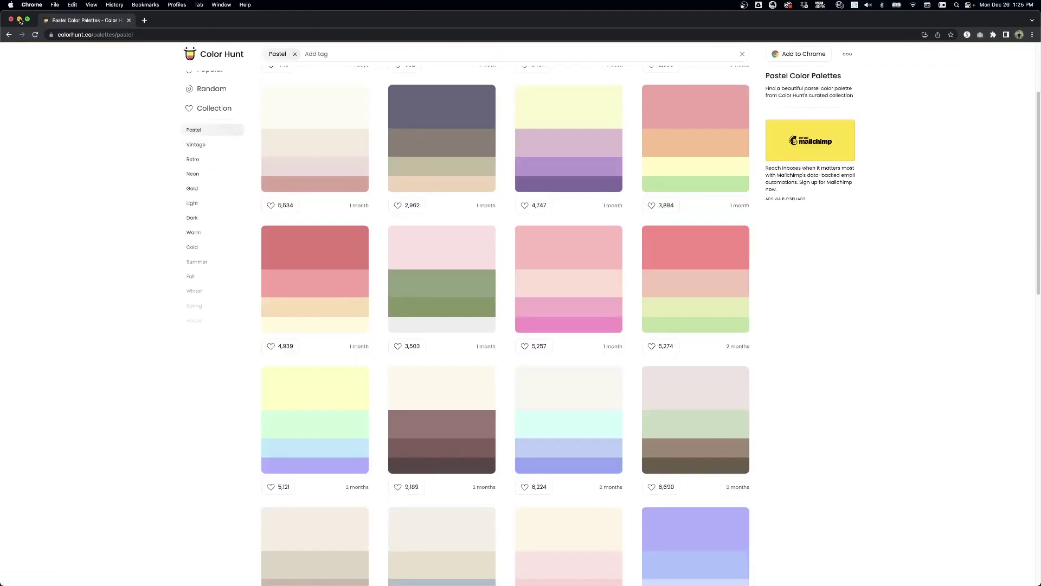
{"action": "left_click", "coordinate": [19, 20]}
Load the pink-to-green palette screenshot from the Desktop folder into Blender's image editor.
{"action": "left_click", "coordinate": [111, 348]}
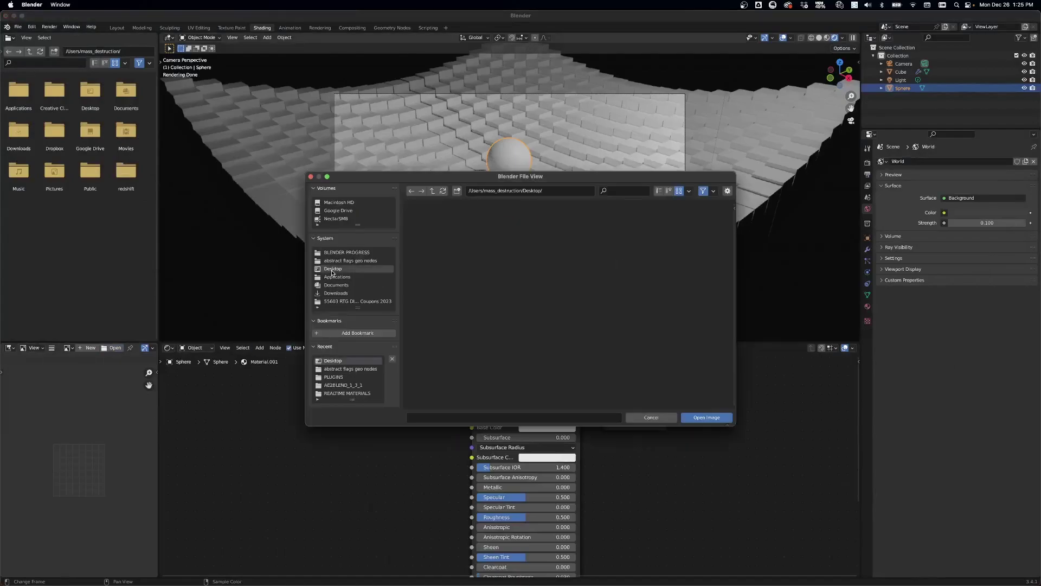
{"action": "left_click", "coordinate": [332, 268]}
{"action": "scroll", "coordinate": [603, 360], "scroll_direction": "down", "scroll_amount": 2}
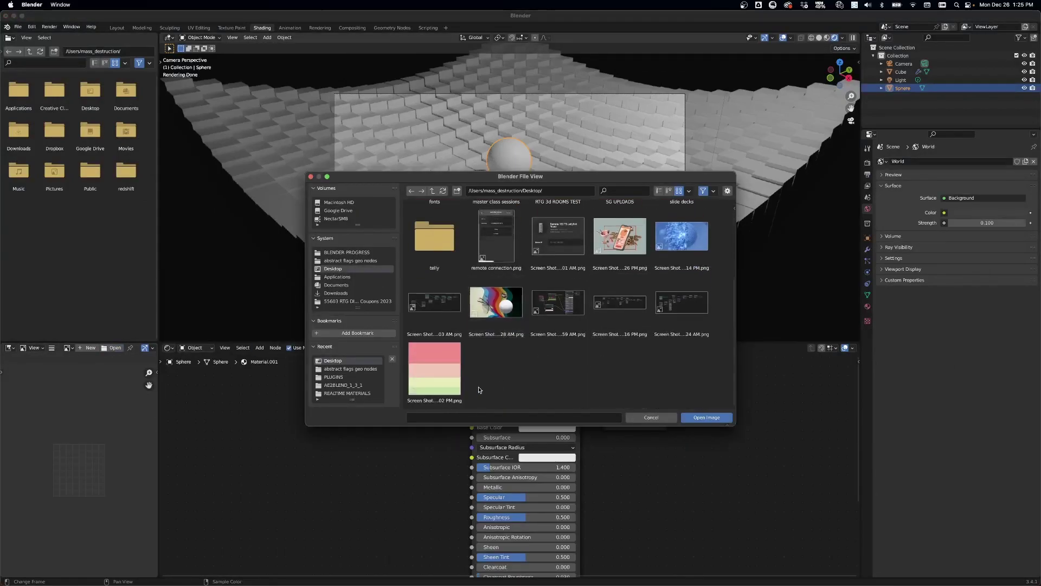
{"action": "double_click", "coordinate": [449, 380]}
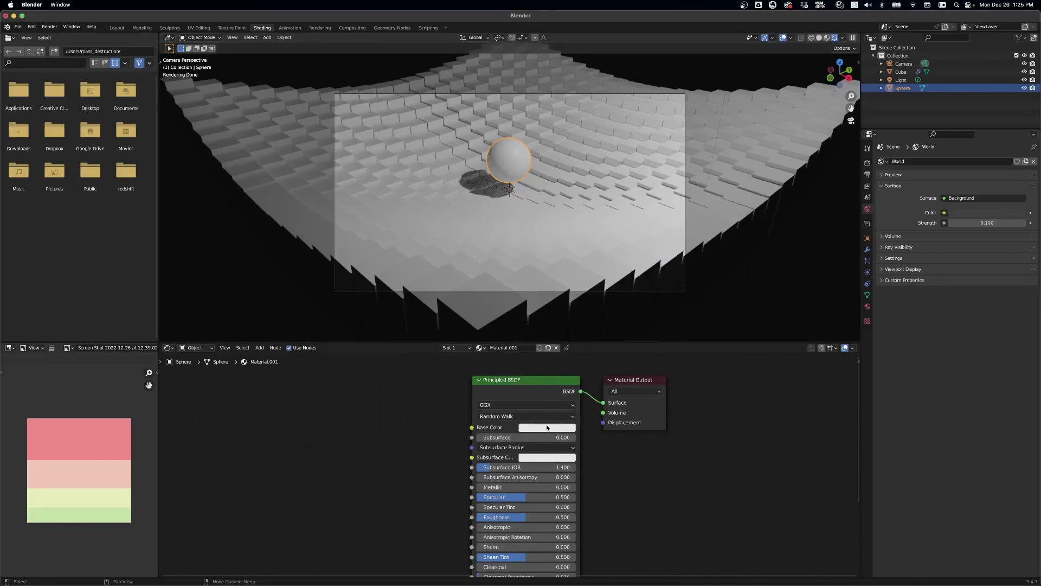
Set the sphere material's Base Color to the pale yellow-green sampled from the palette image.
{"action": "key", "text": "e"}
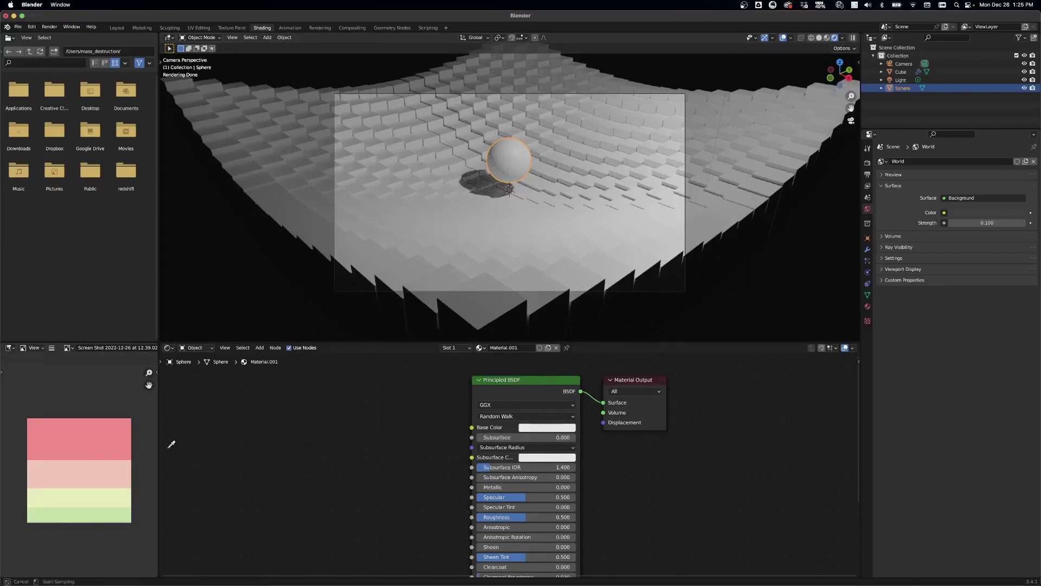
{"action": "left_click", "coordinate": [77, 493]}
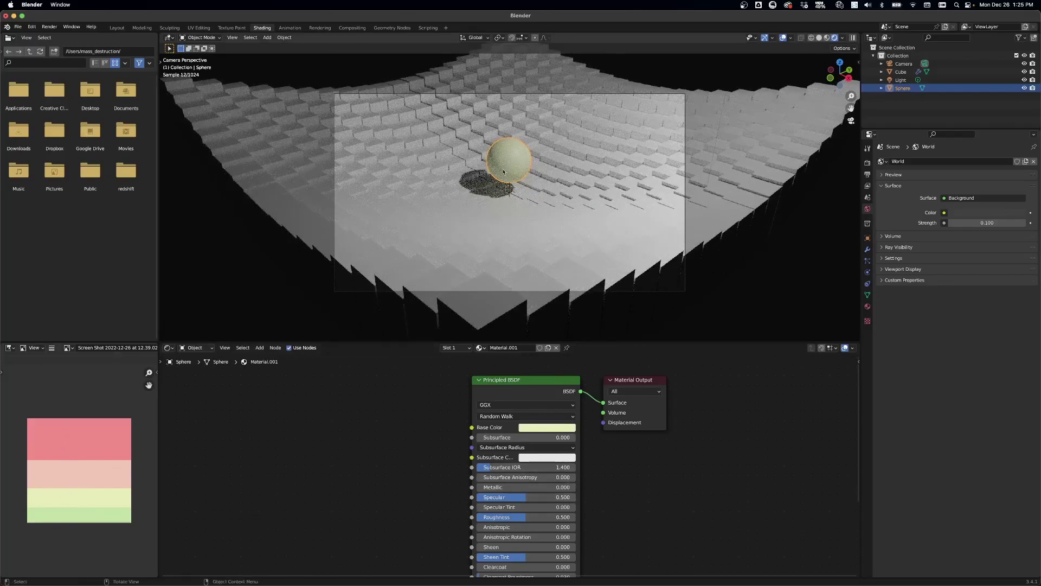
Add a ColorRamp node to the cube grid's material and connect its Color output to the Principled BSDF's Base Color.
{"action": "left_click", "coordinate": [439, 211]}
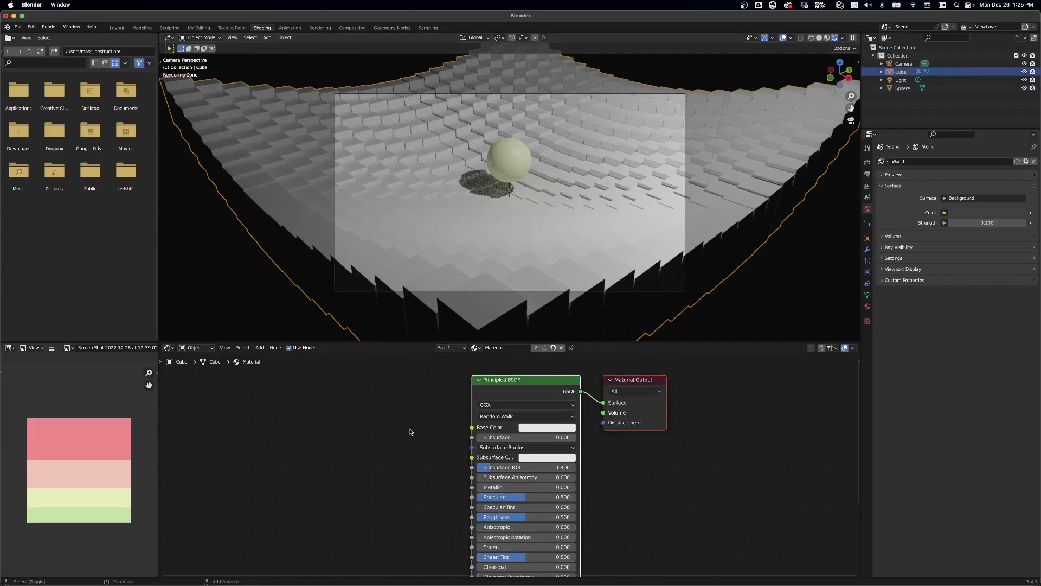
{"action": "key", "text": "shift+a"}
{"action": "type", "text": "color"}
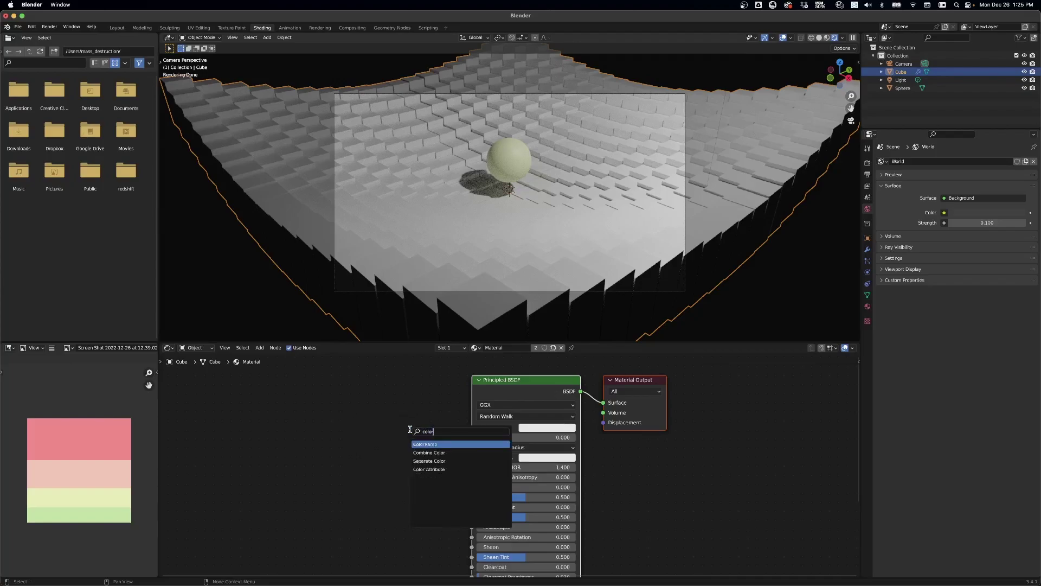
{"action": "key", "text": "Return"}
{"action": "left_click", "coordinate": [448, 420]}
{"action": "left_click_drag", "start_coordinate": [446, 413], "coordinate": [476, 430]}
{"action": "left_click_drag", "start_coordinate": [369, 418], "coordinate": [364, 420]}
Add a Wave Texture node to the cube grid's material and connect its Color output to the ColorRamp's Fac input.
{"action": "key", "text": "shift+a"}
{"action": "left_click", "coordinate": [270, 441]}
{"action": "type", "text": "wave"}
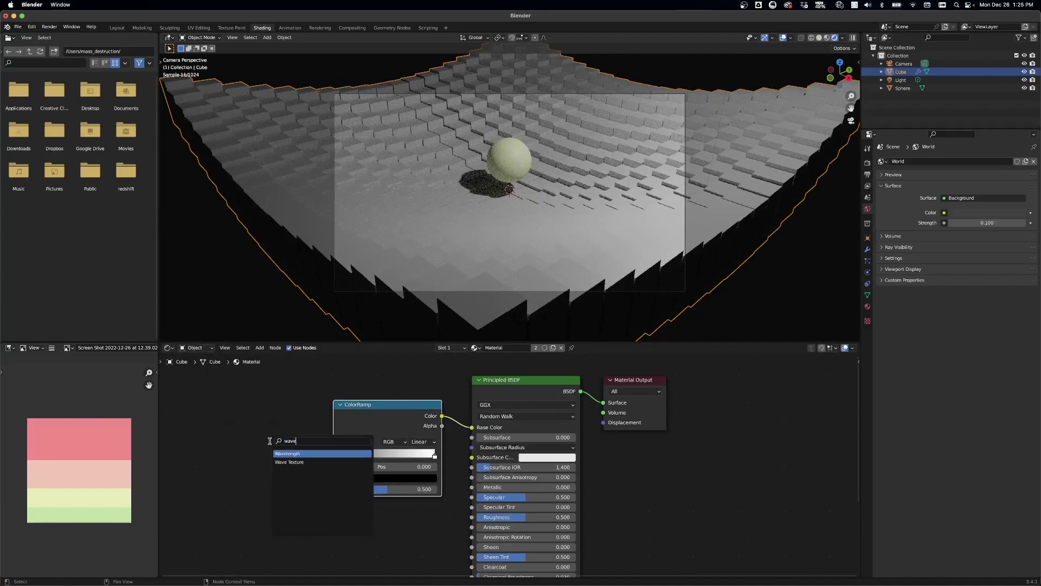
{"action": "key", "text": "Down"}
{"action": "key", "text": "Return"}
{"action": "left_click", "coordinate": [219, 436]}
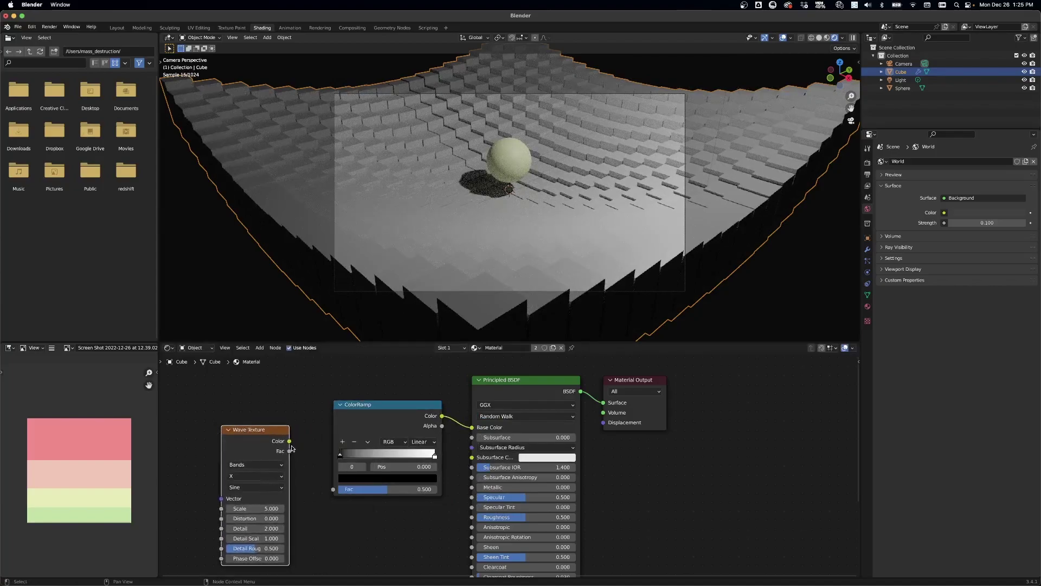
{"action": "left_click_drag", "start_coordinate": [290, 445], "coordinate": [333, 489]}
{"action": "middle_click_drag", "start_coordinate": [289, 487], "coordinate": [351, 476]}
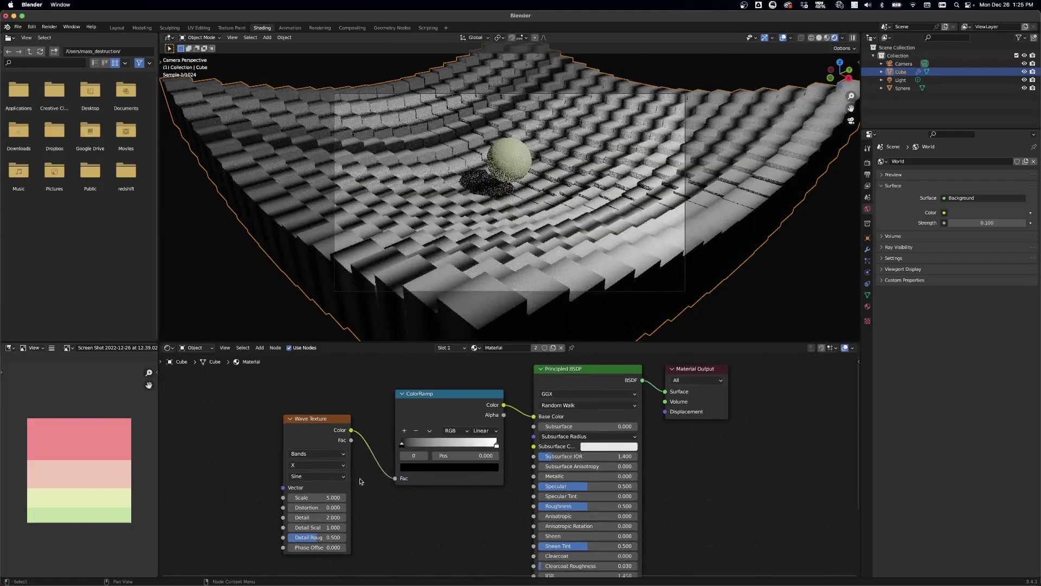
Set the Wave Texture's bands direction to Z and feed its Vector from Object texture coordinates through a Mapping node.
{"action": "left_click", "coordinate": [318, 465]}
{"action": "left_click", "coordinate": [320, 495]}
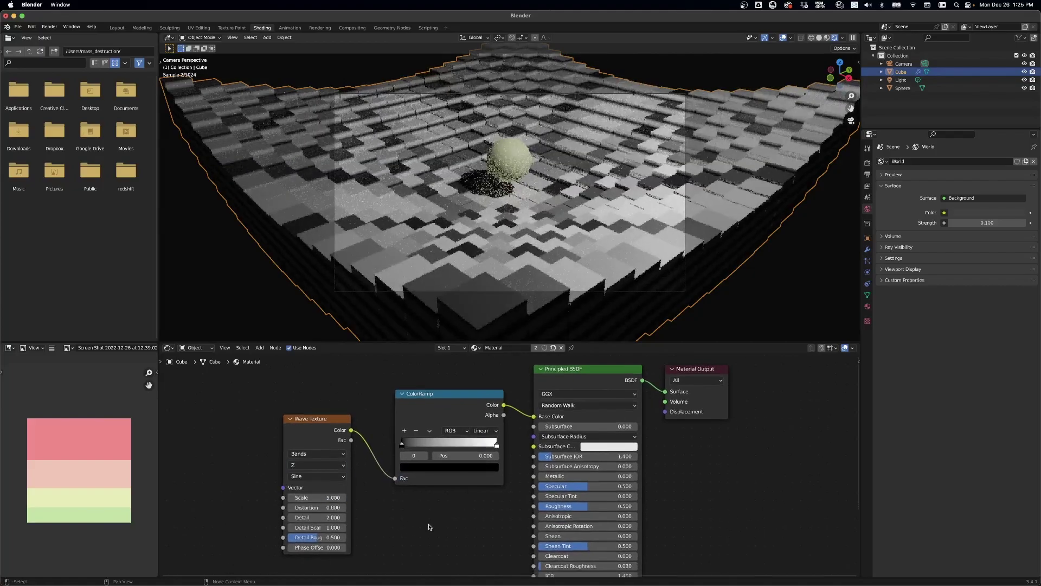
{"action": "left_click", "coordinate": [313, 438]}
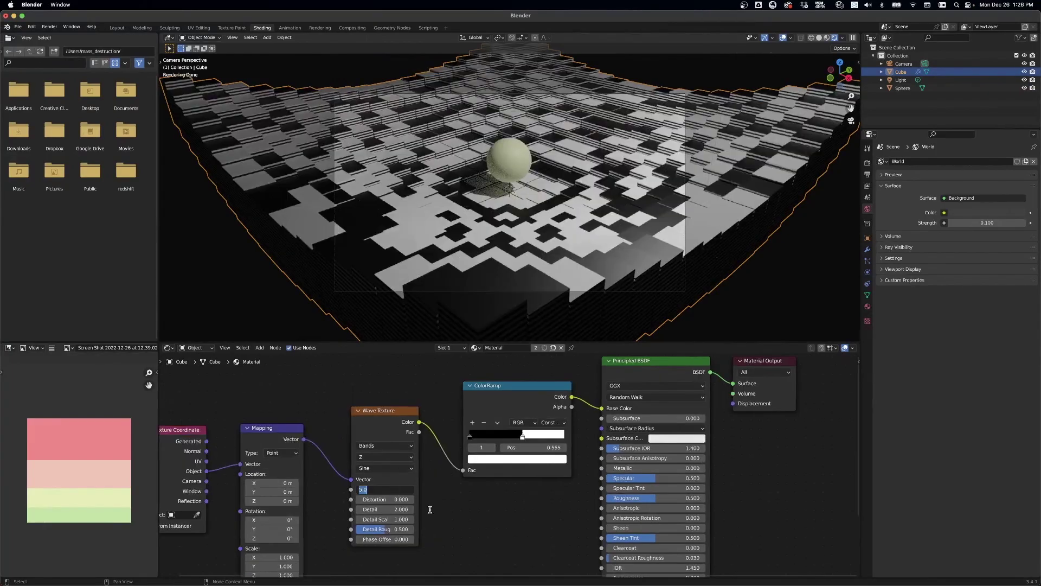
Try Wave Texture scales of 1, 0.1 and 0.2 to compare the band width on the cube grid.
{"action": "type", "text": "1"}
{"action": "key", "text": "Return"}
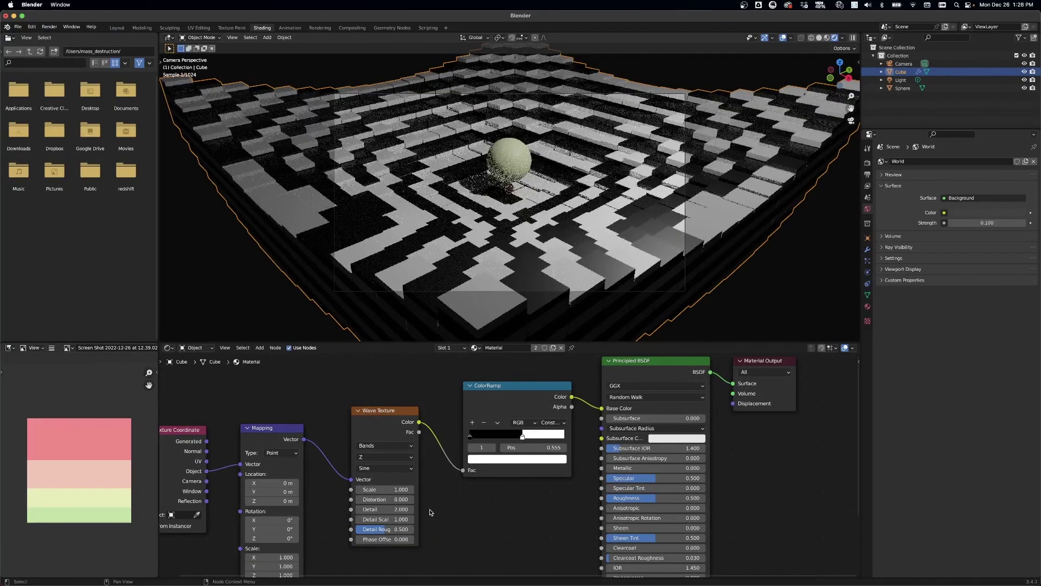
{"action": "left_click", "coordinate": [393, 489]}
{"action": "type", "text": "0.1"}
{"action": "key", "text": "Return"}
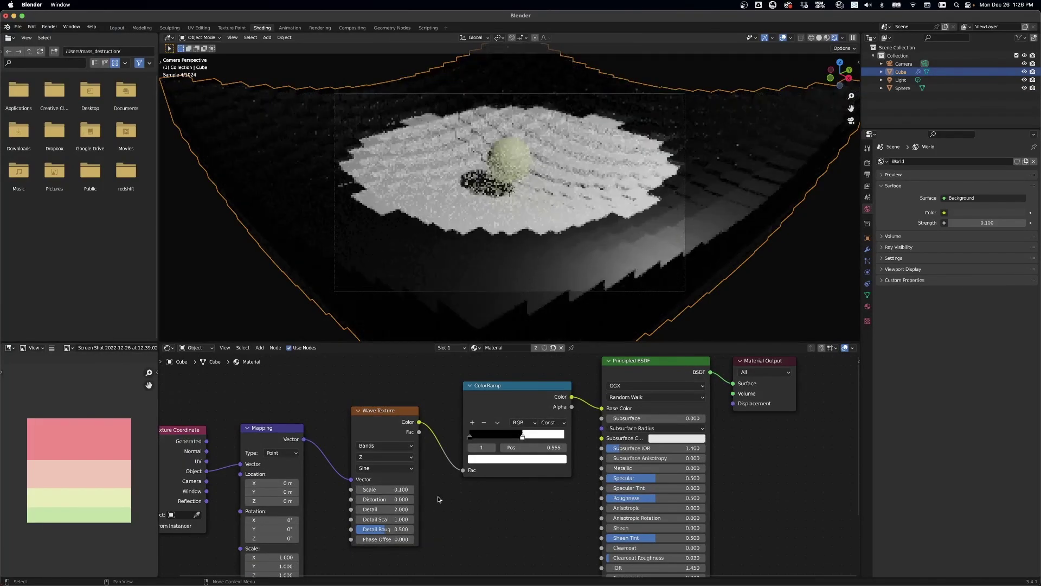
{"action": "left_click", "coordinate": [401, 489]}
{"action": "type", "text": "0.2"}
{"action": "key", "text": "Return"}
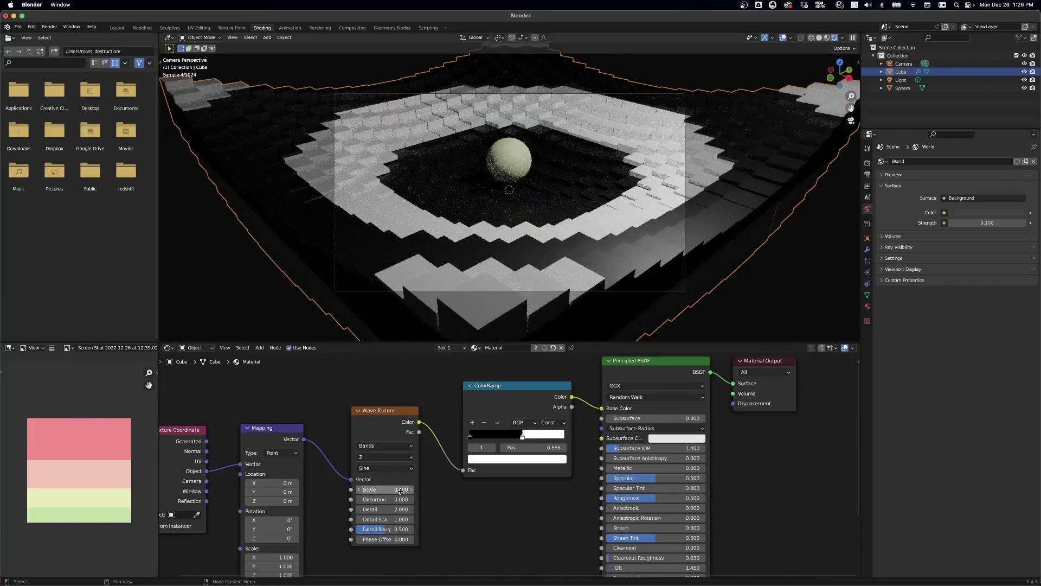
{"action": "mouse_move", "coordinate": [400, 491]}
{"action": "left_mouse_down"}
{"action": "mouse_move", "coordinate": [432, 489]}
{"action": "mouse_move", "coordinate": [419, 489]}
{"action": "left_mouse_up"}
Set the Wave Texture's Scale to 0.4.
{"action": "left_click", "coordinate": [400, 490]}
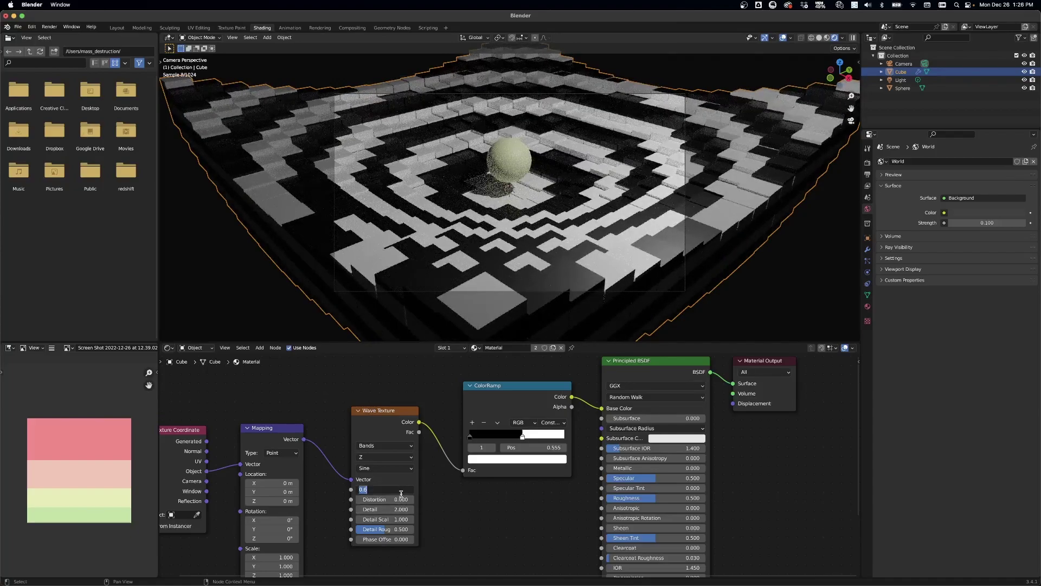
{"action": "type", "text": "0.4"}
{"action": "key", "text": "Return"}
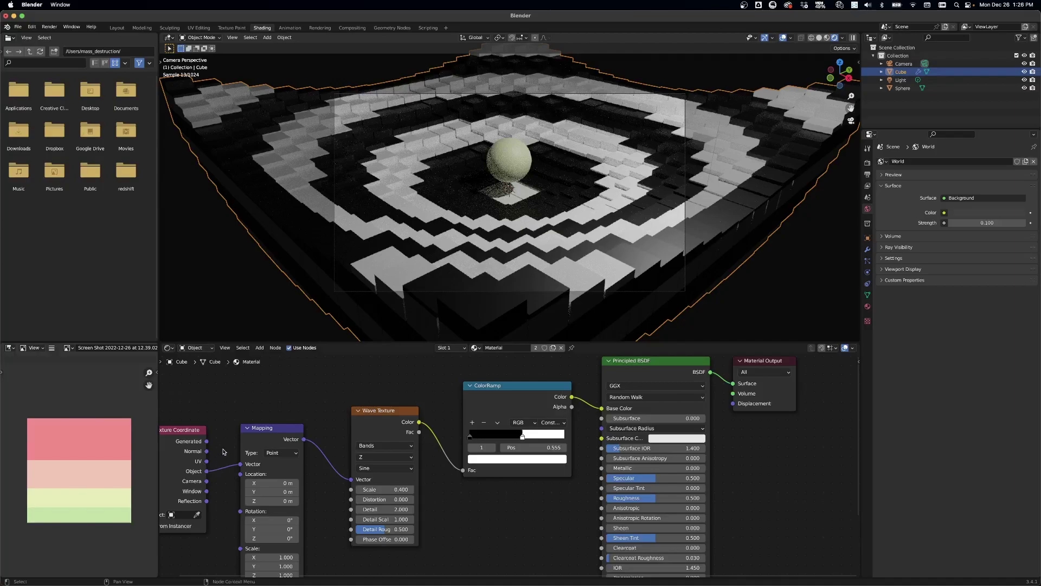
Space the ColorRamp stops evenly and colour them with the palette image's pink, pale pink, pale yellow-green and green.
{"action": "left_click_drag", "start_coordinate": [523, 438], "coordinate": [564, 438]}
{"action": "key", "text": "e"}
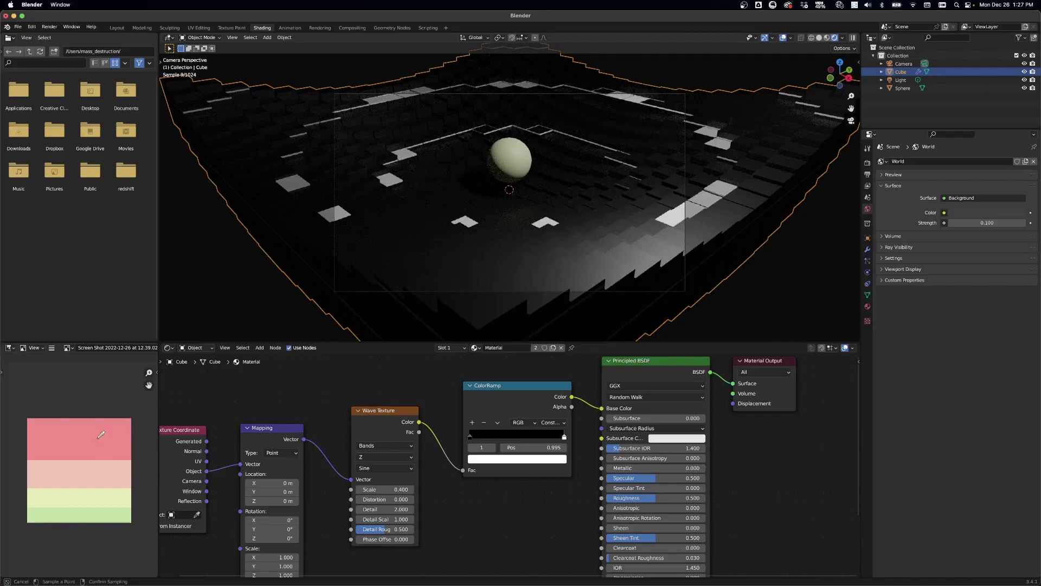
{"action": "mouse_move", "coordinate": [102, 434]}
{"action": "left_mouse_down"}
{"action": "mouse_move", "coordinate": [100, 514]}
{"action": "mouse_move", "coordinate": [123, 499]}
{"action": "left_mouse_up"}
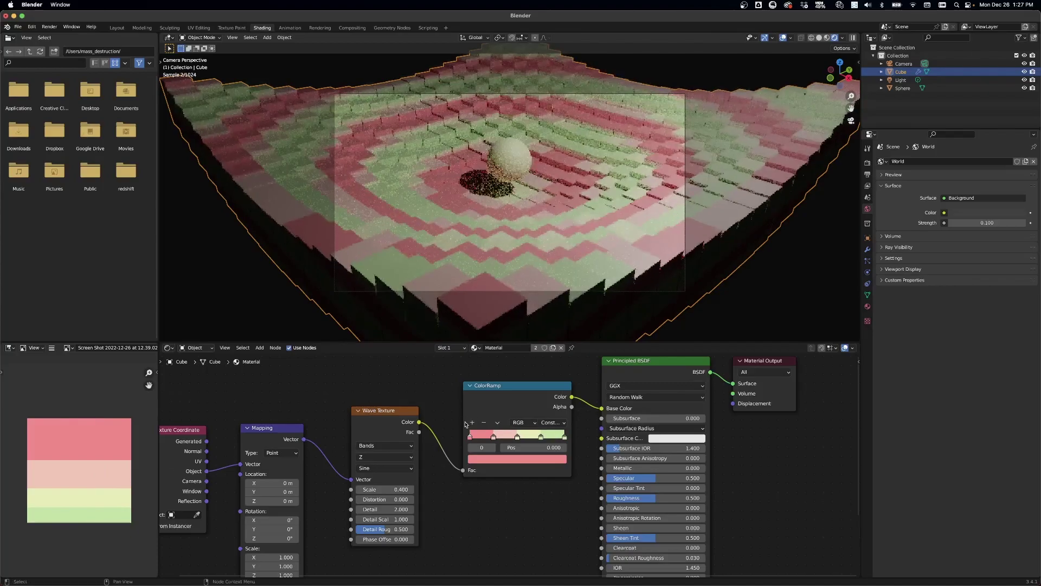
{"action": "key", "text": "Return"}
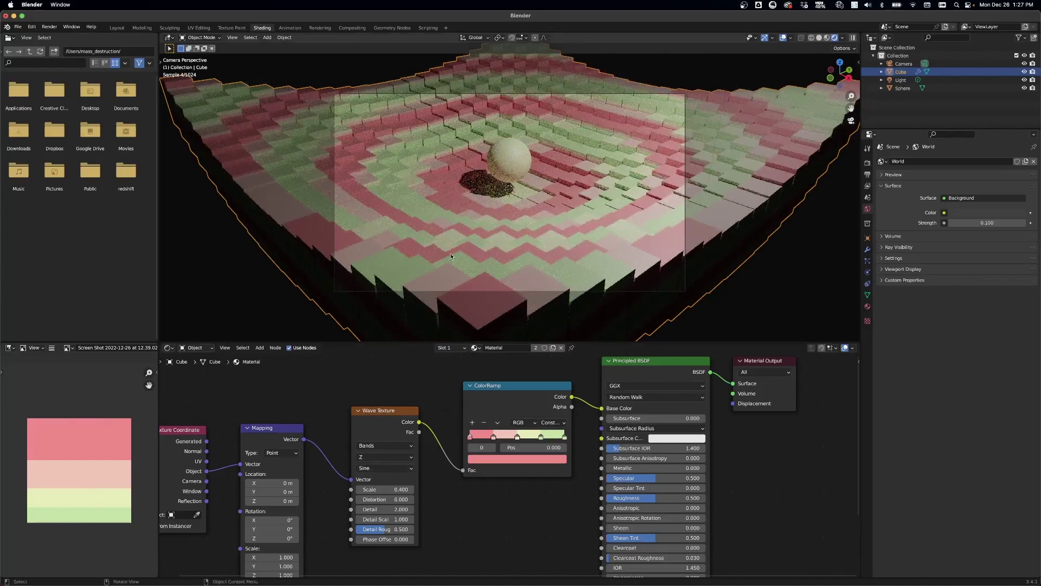
{"action": "left_click_drag", "start_coordinate": [512, 393], "coordinate": [504, 393]}
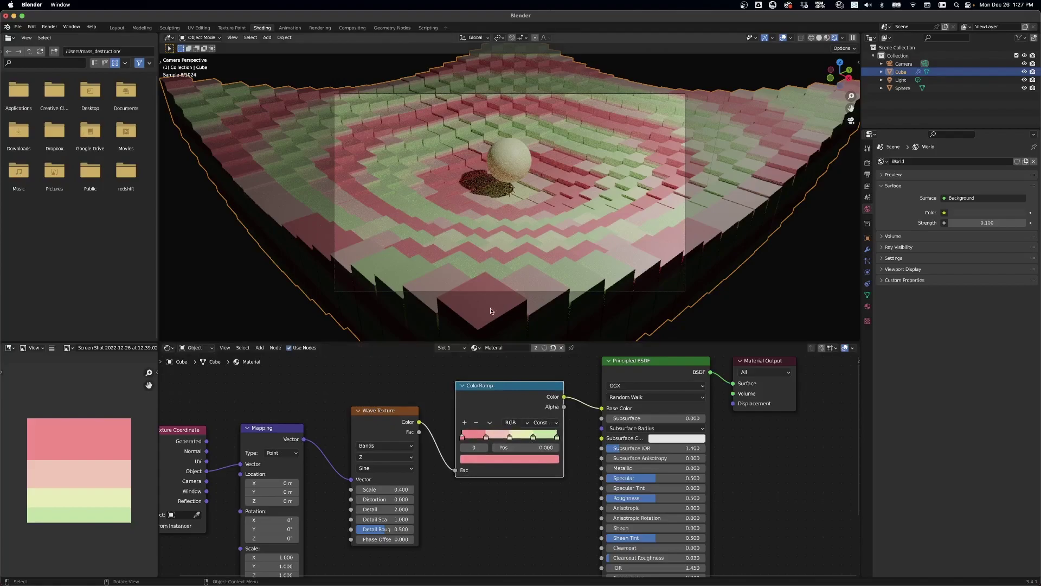
Switch to the Geometry Nodes workspace and set the Grid node's vertices to 40 in X and Y.
{"action": "left_click", "coordinate": [396, 28]}
{"action": "key", "text": "Home"}
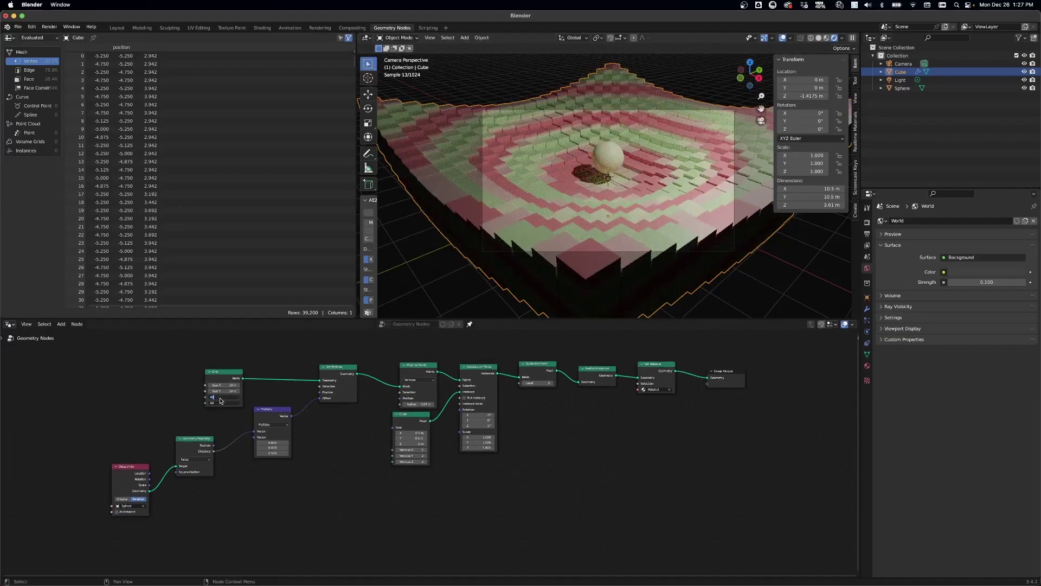
{"action": "key", "text": "Return"}
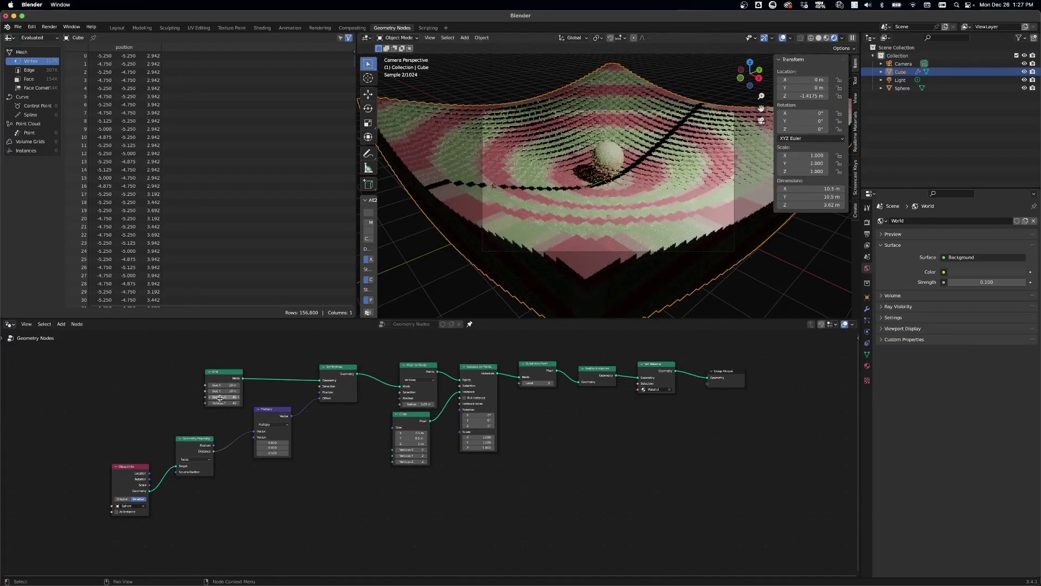
Set the Cube node's X and Y size to 0.25 m and the Subdivide Mesh level to 1.
{"action": "left_click", "coordinate": [414, 433]}
{"action": "key", "text": "Return"}
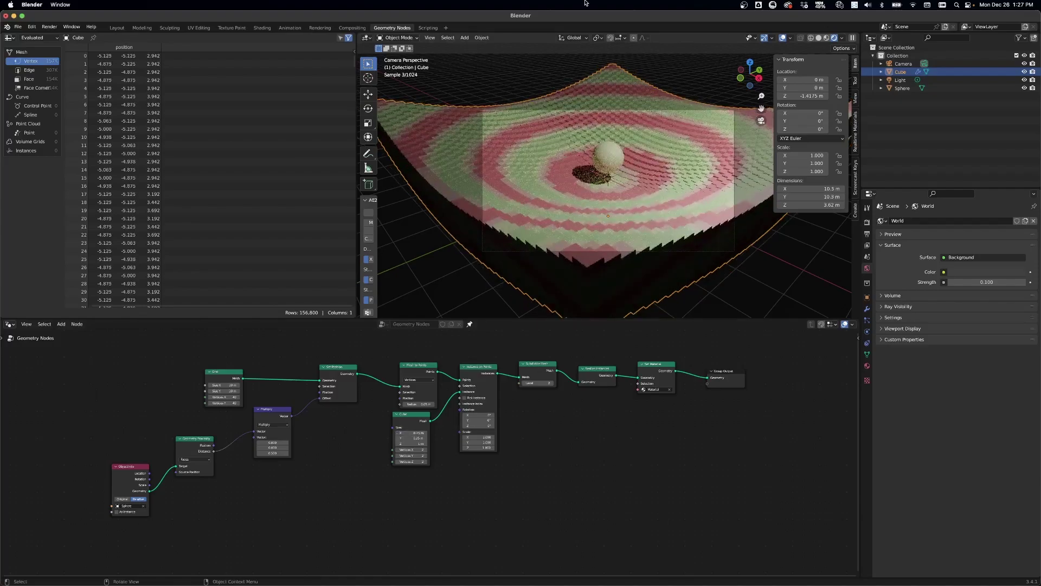
{"action": "scroll", "coordinate": [605, 407], "scroll_direction": "up", "scroll_amount": 1}
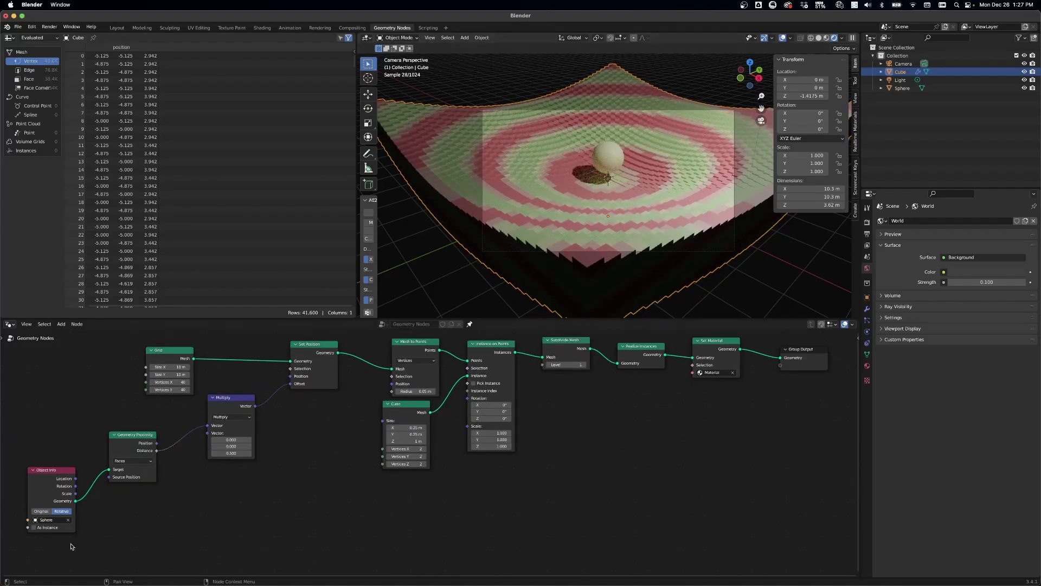
Split the geometry node editor horizontally, leaving a narrow area above the main node graph.
{"action": "right_click", "coordinate": [159, 318]}
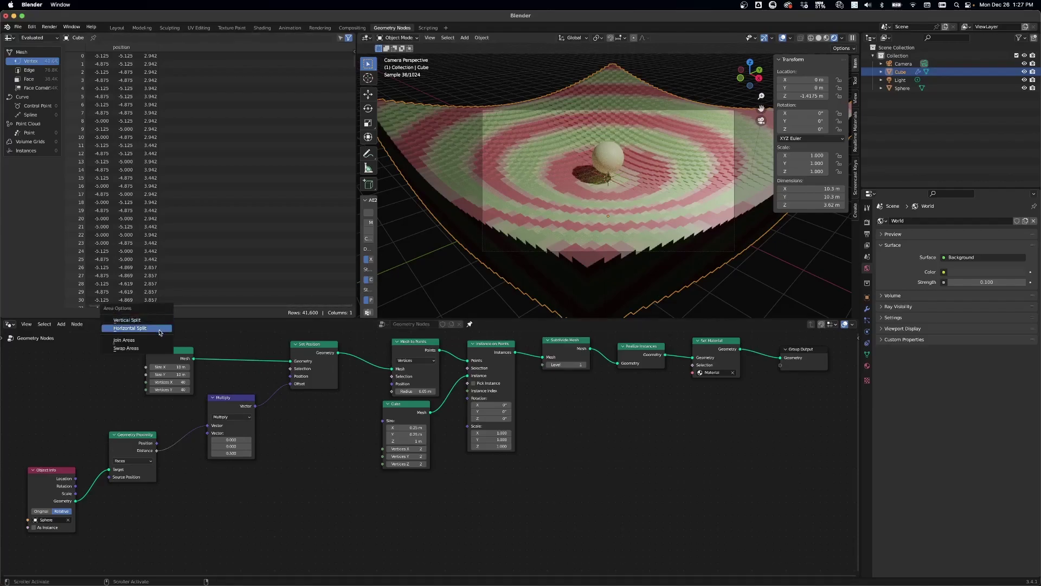
{"action": "left_click", "coordinate": [160, 328]}
{"action": "left_click", "coordinate": [19, 349]}
{"action": "left_click", "coordinate": [8, 325]}
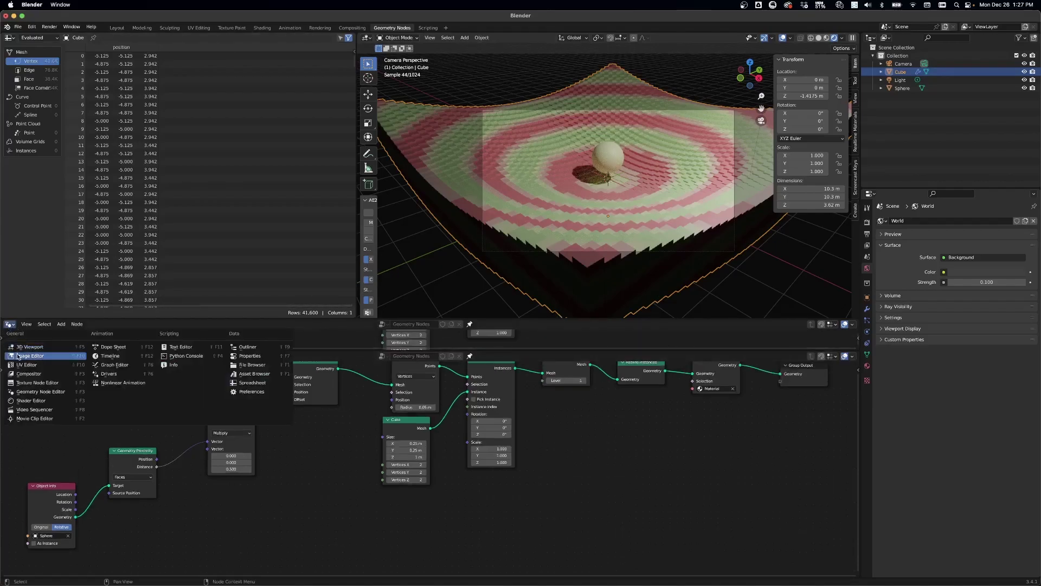
Reposition the Object Info node slightly beside the Geometry Proximity node.
{"action": "scroll", "coordinate": [358, 501], "scroll_direction": "down", "scroll_amount": 3}
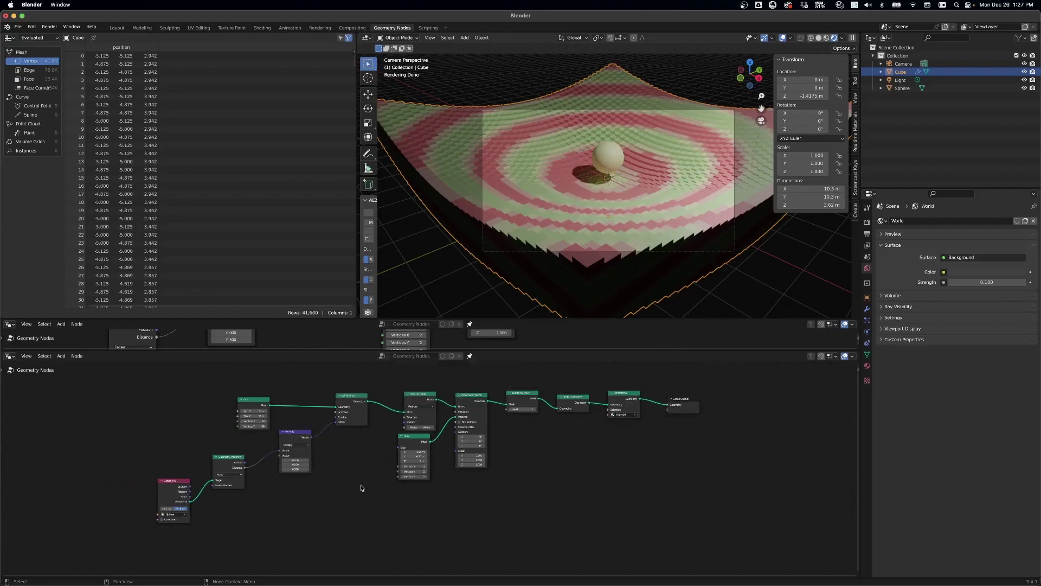
{"action": "middle_click_drag", "start_coordinate": [344, 477], "coordinate": [376, 476]}
{"action": "scroll", "coordinate": [344, 497], "scroll_direction": "up", "scroll_amount": 3}
{"action": "left_click_drag", "start_coordinate": [137, 508], "coordinate": [135, 492]}
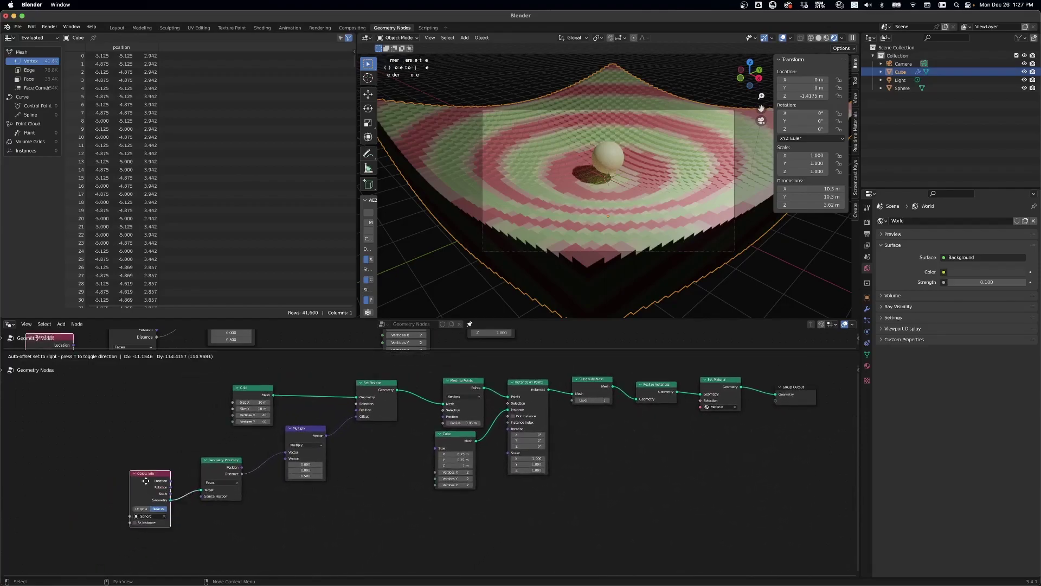
{"action": "scroll", "coordinate": [659, 491], "scroll_direction": "right", "scroll_amount": 3}
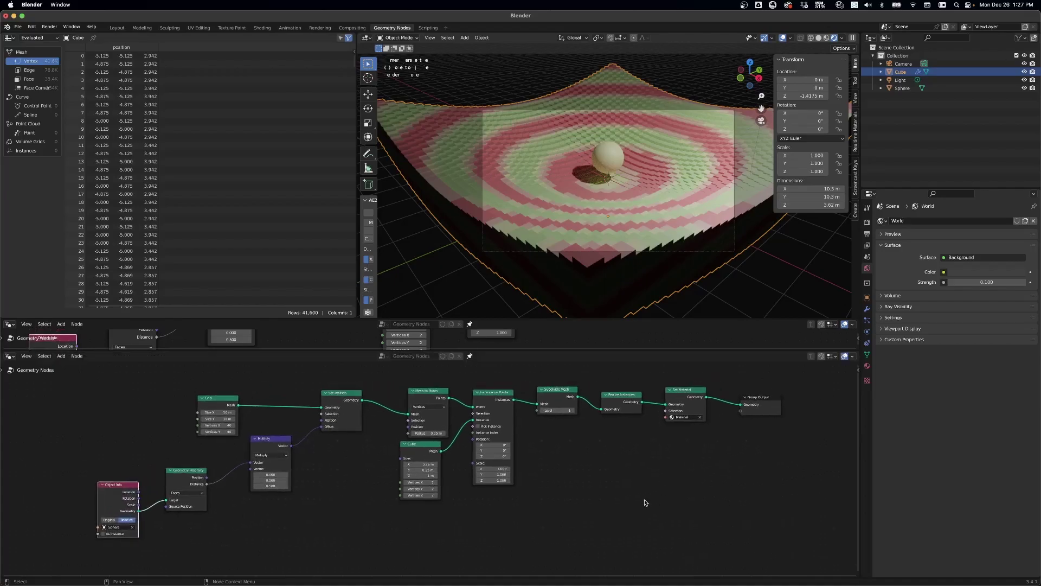